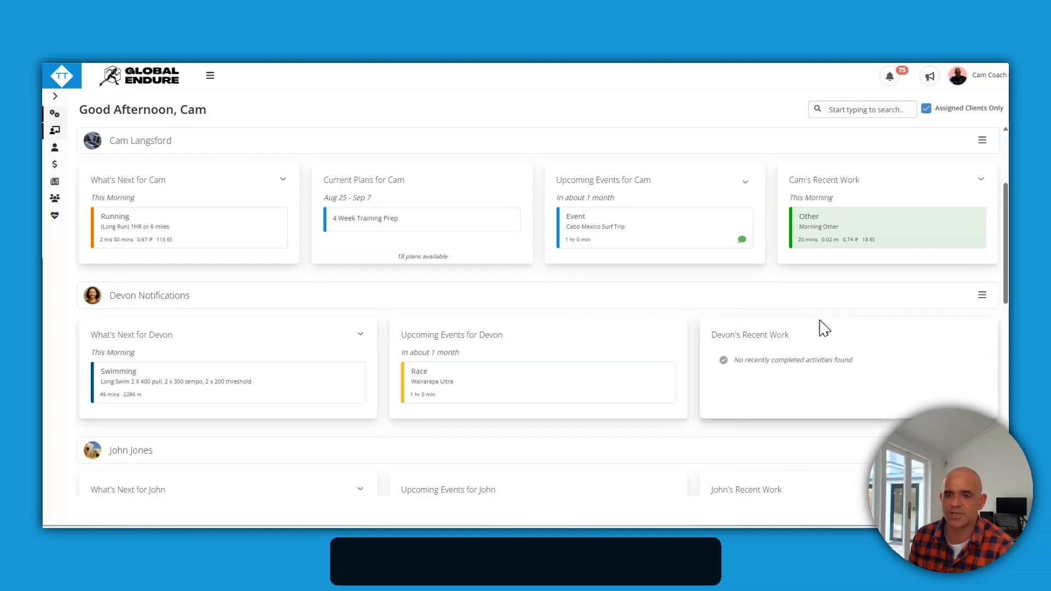
# Scroll through the dashboard and search the client list for a client by name
pyautogui.scroll(-3, 821, 326)
pyautogui.scroll(-8, 823, 327)
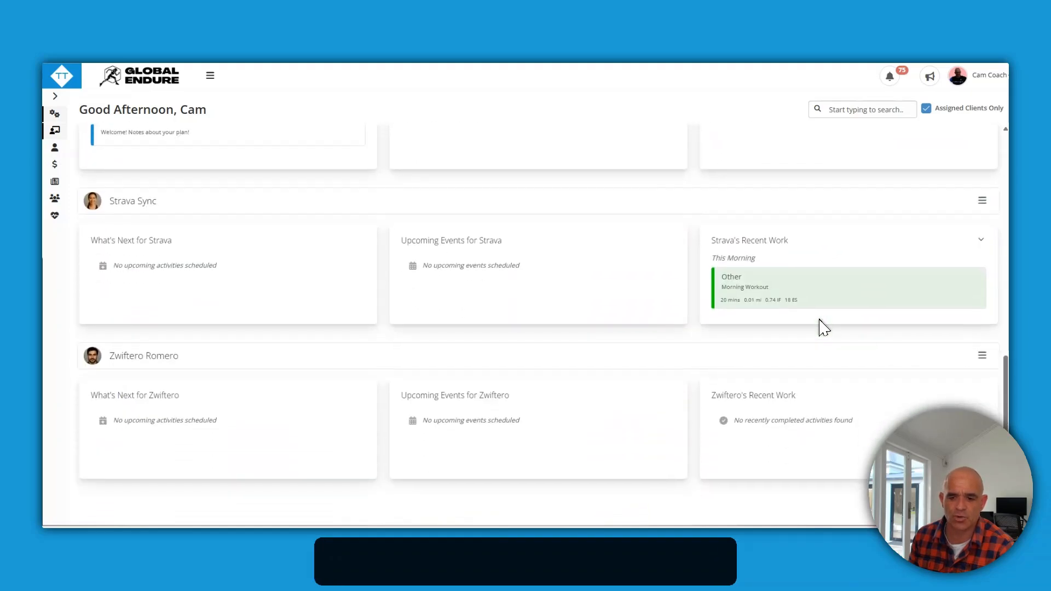
pyautogui.scroll(10, 823, 328)
pyautogui.scroll(4, 821, 326)
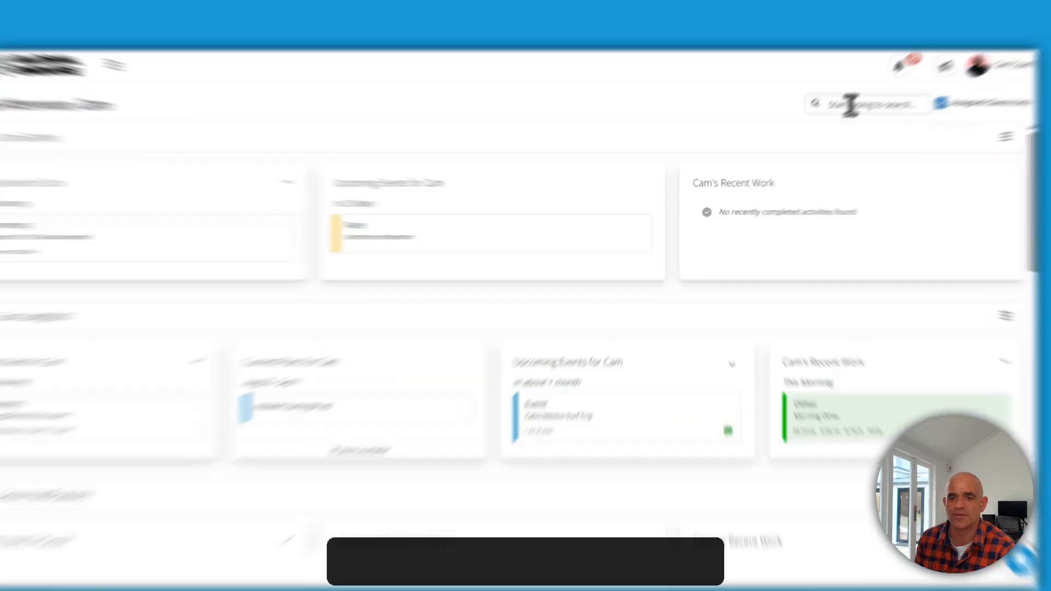
pyautogui.click(854, 112)
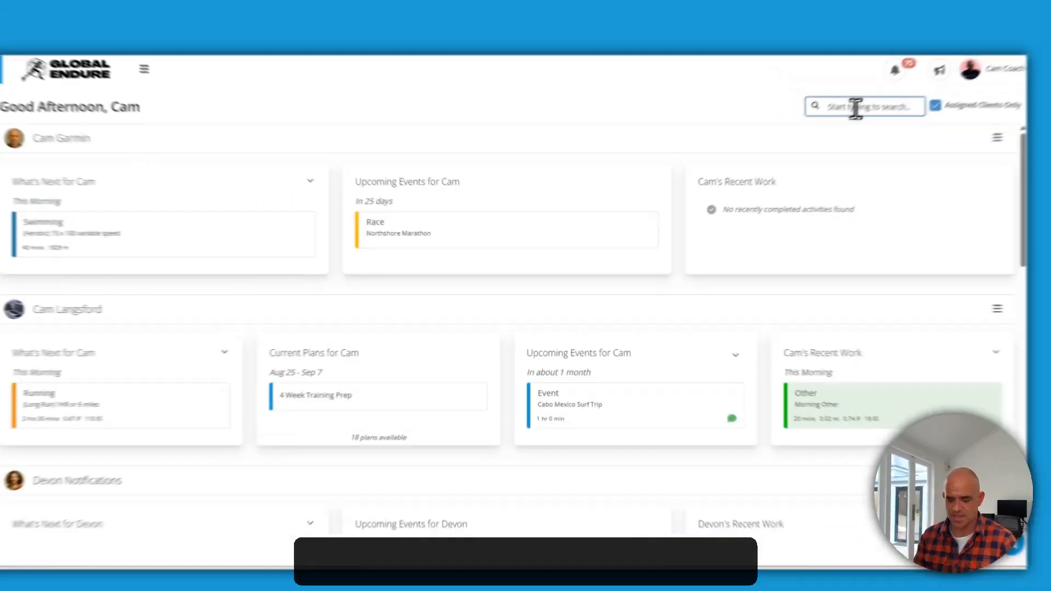
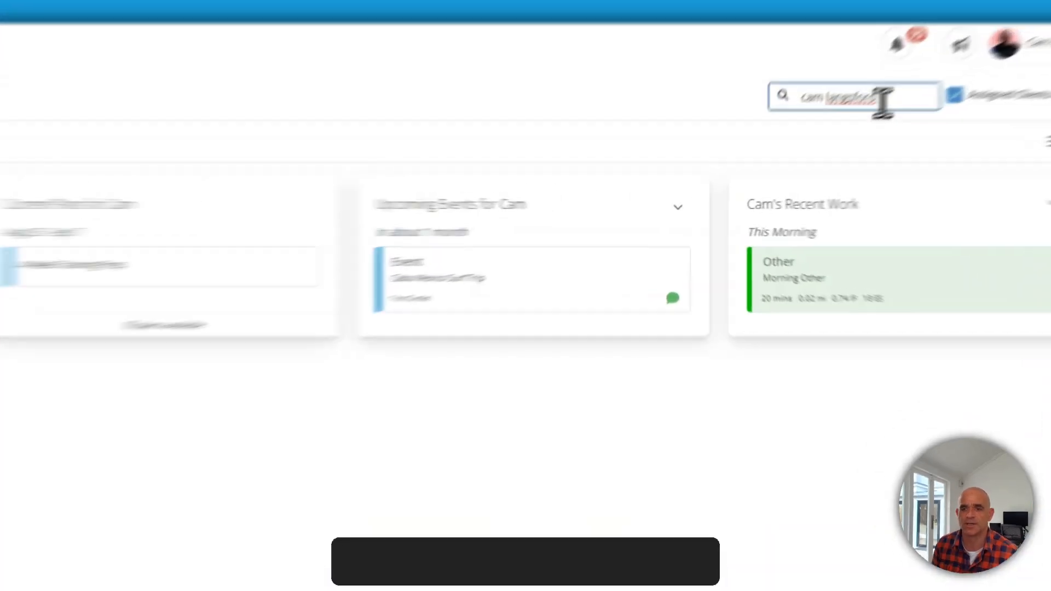
# Clear the client search and turn off Assigned Clients Only to list every client
pyautogui.tripleClick(847, 110)
pyautogui.press('BackSpace')
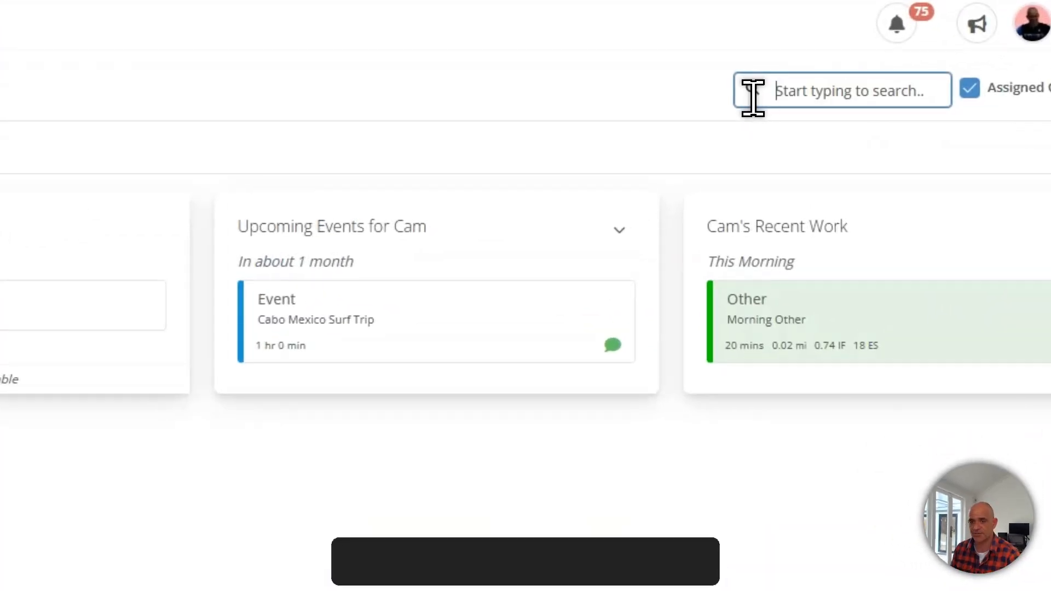
pyautogui.click(970, 89)
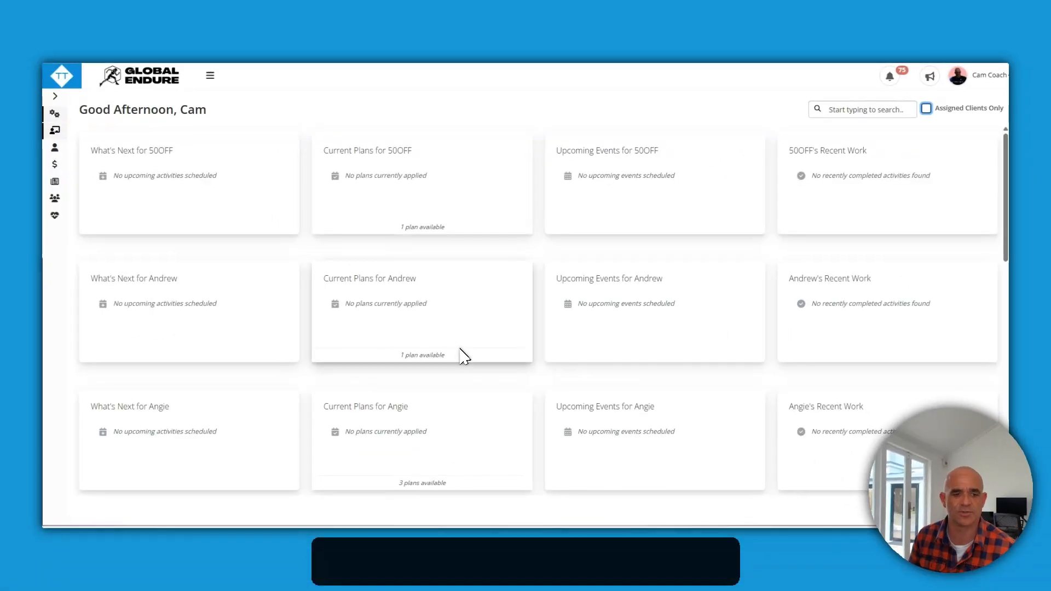
# Review the full client list, then re-check Assigned Clients Only
pyautogui.scroll(-5, 464, 357)
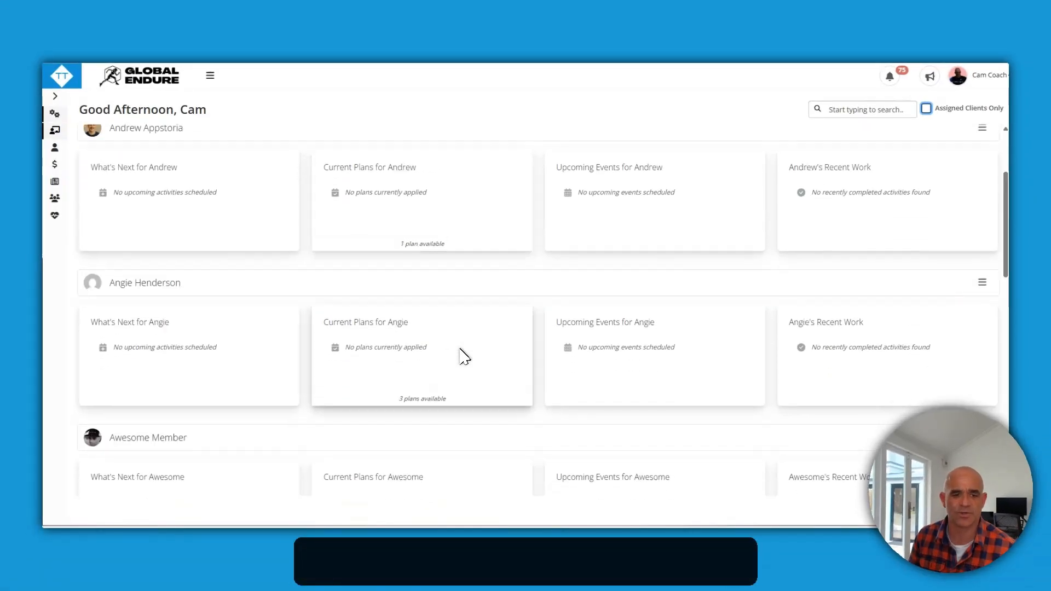
pyautogui.scroll(4, 464, 356)
pyautogui.click(926, 108)
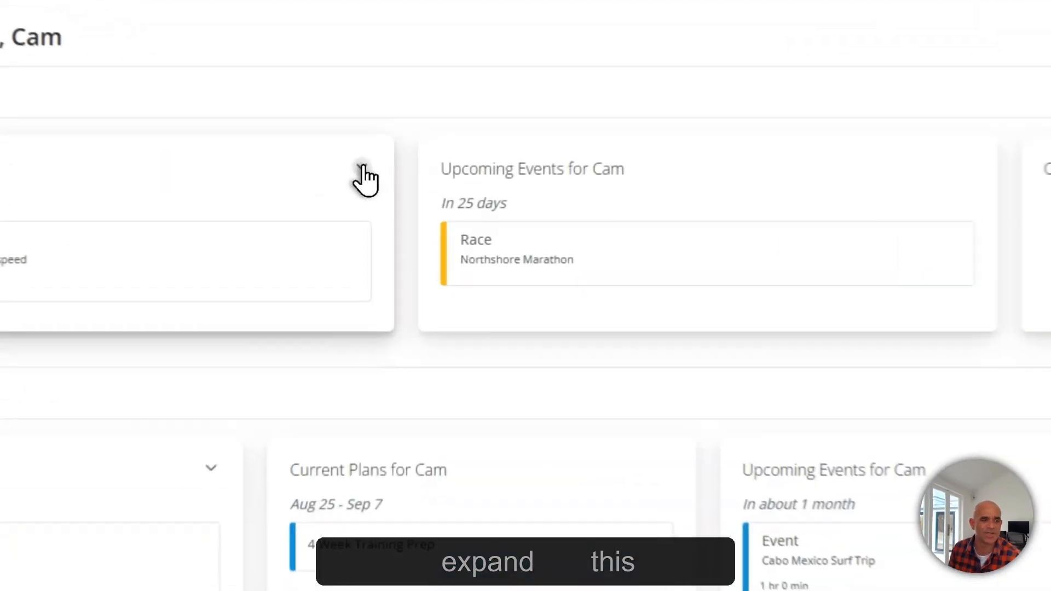
pyautogui.click(360, 176)
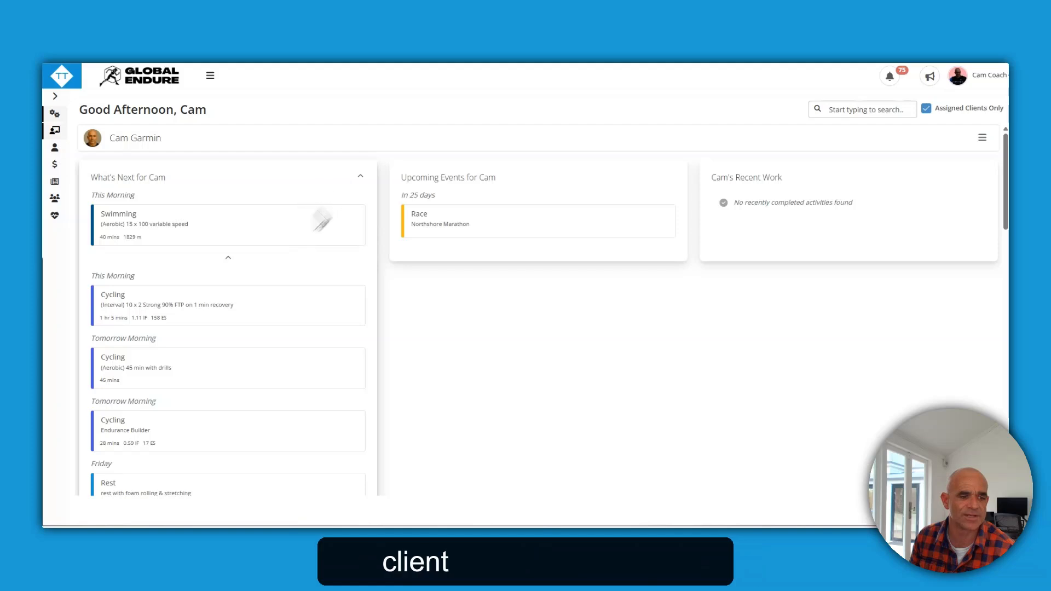
pyautogui.click(148, 439)
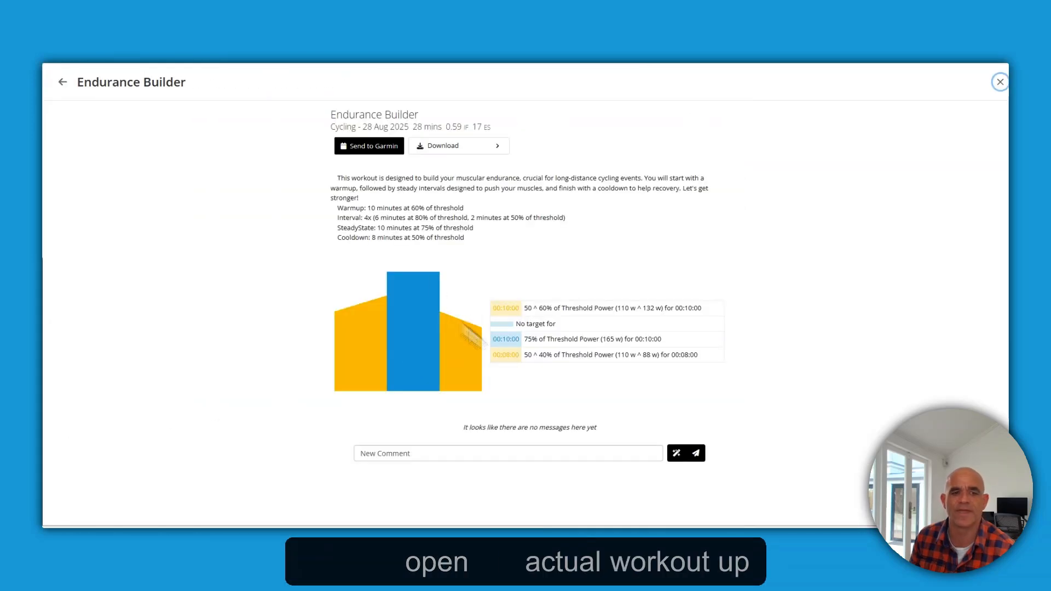
pyautogui.click(999, 82)
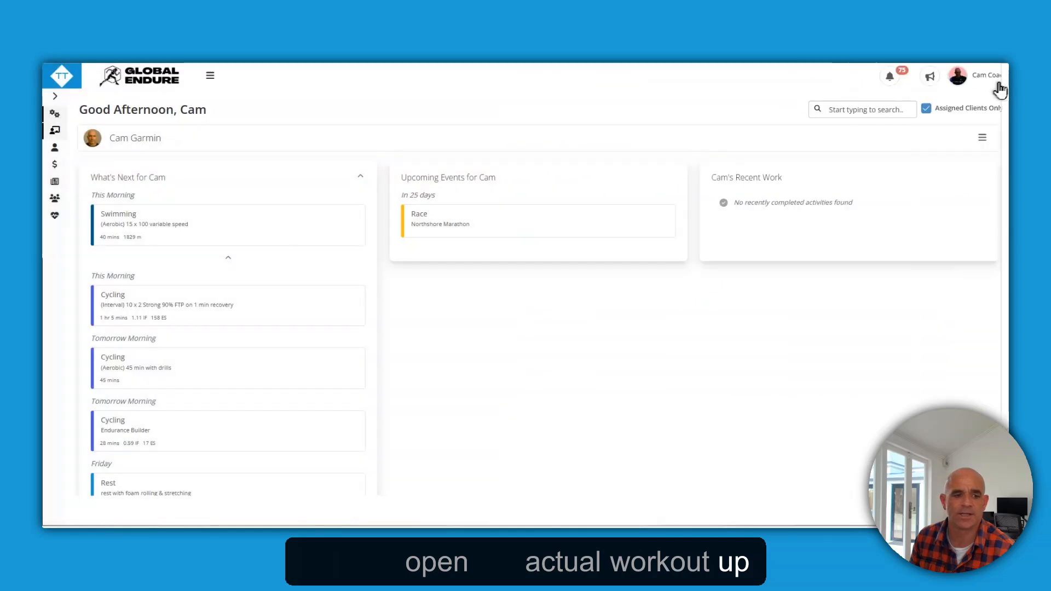
pyautogui.click(358, 178)
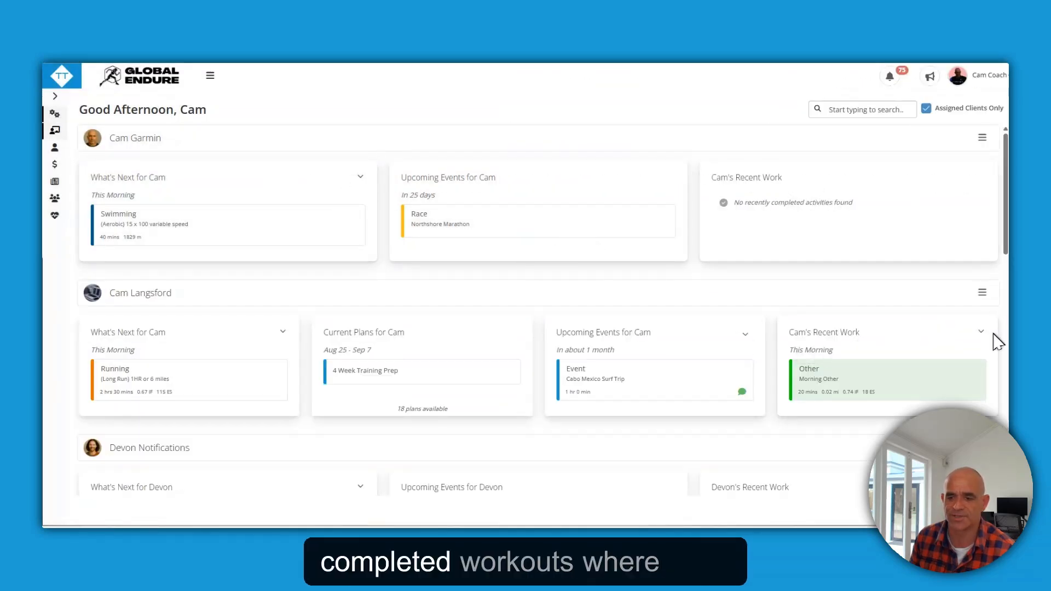
pyautogui.click(980, 331)
pyautogui.scroll(-4, 927, 331)
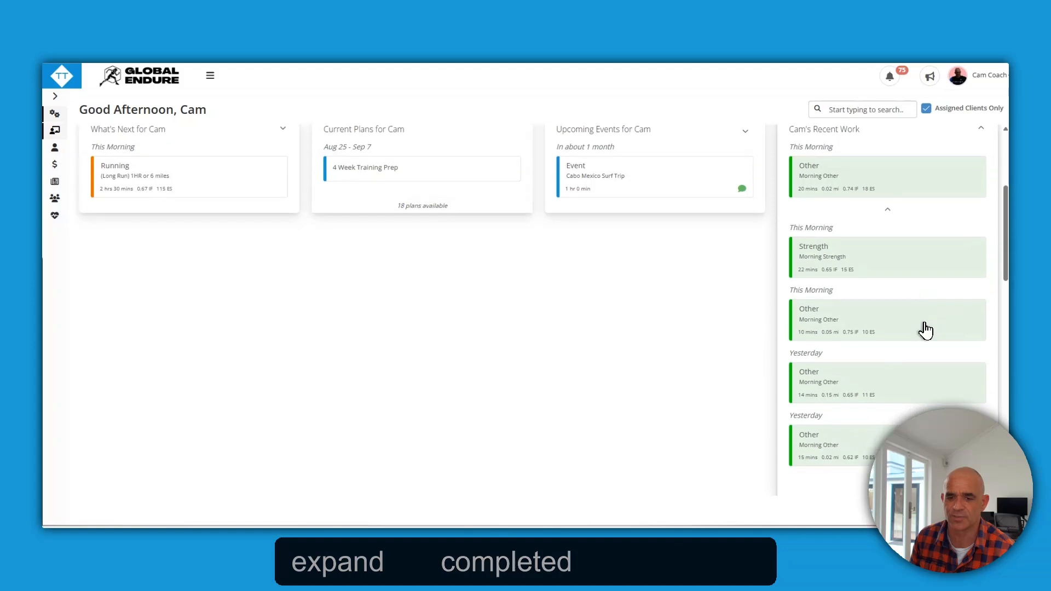
pyautogui.scroll(-1, 925, 331)
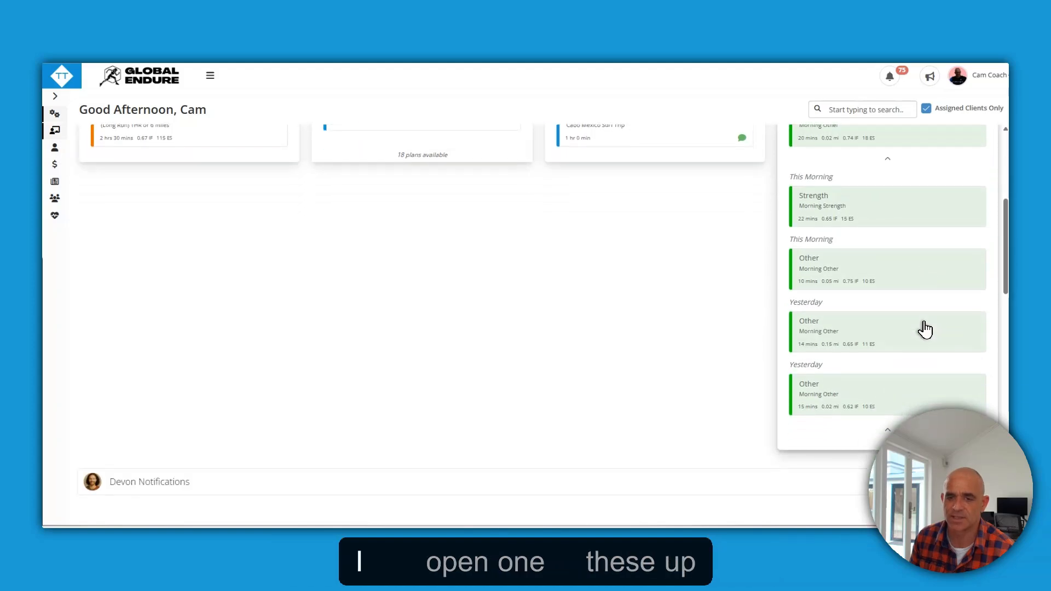
pyautogui.scroll(2, 925, 330)
pyautogui.scroll(-1, 925, 329)
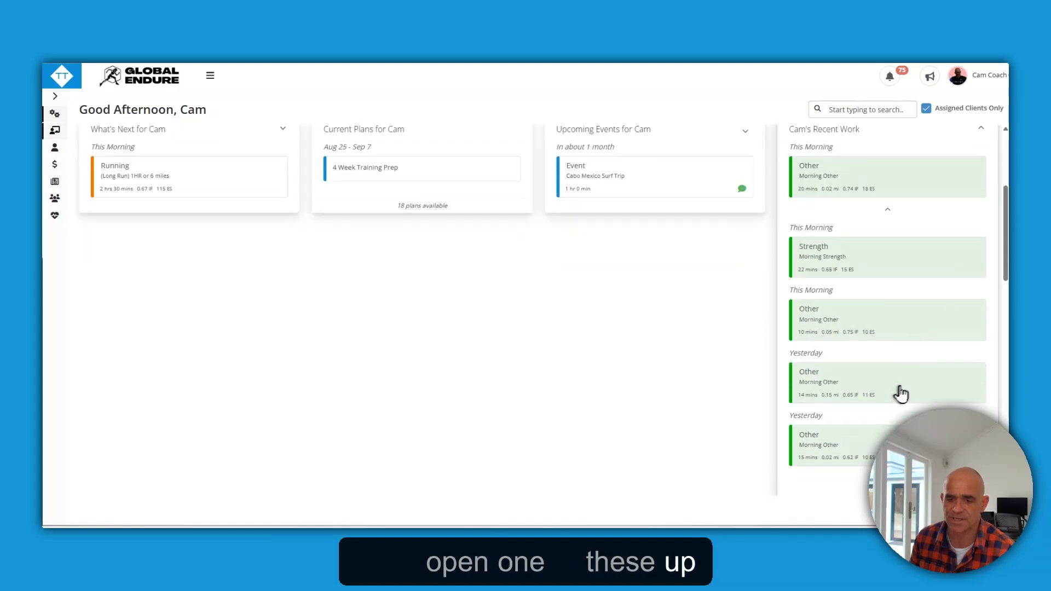
pyautogui.scroll(3, 901, 393)
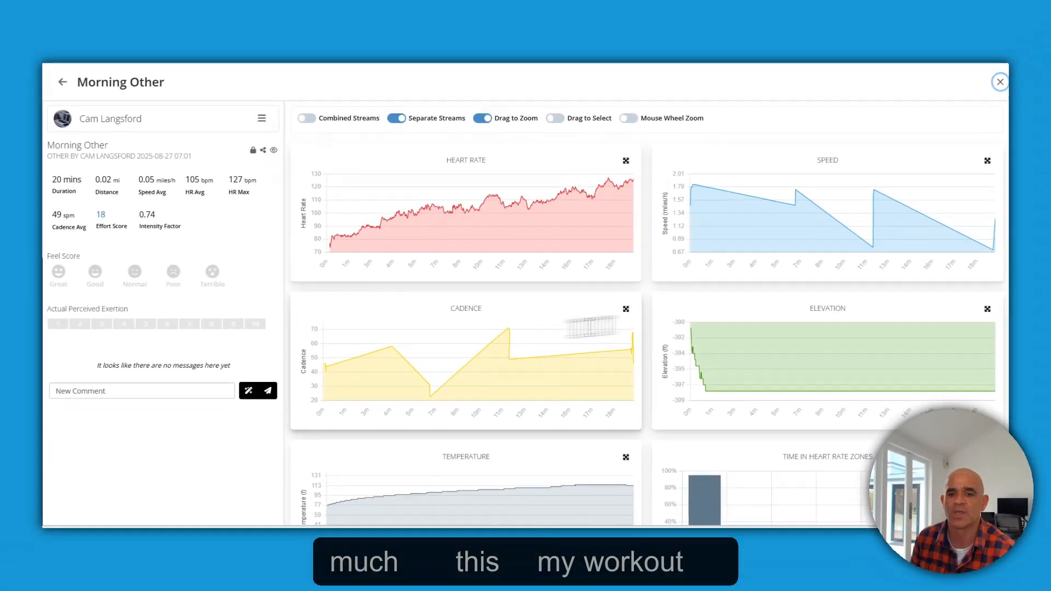
pyautogui.scroll(-2, 648, 321)
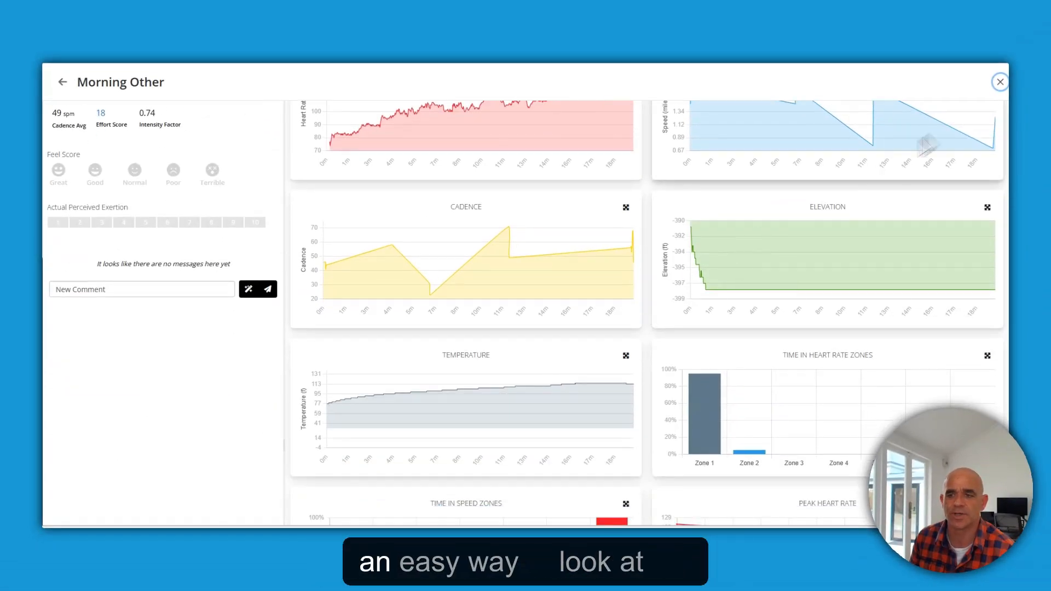
pyautogui.click(1000, 83)
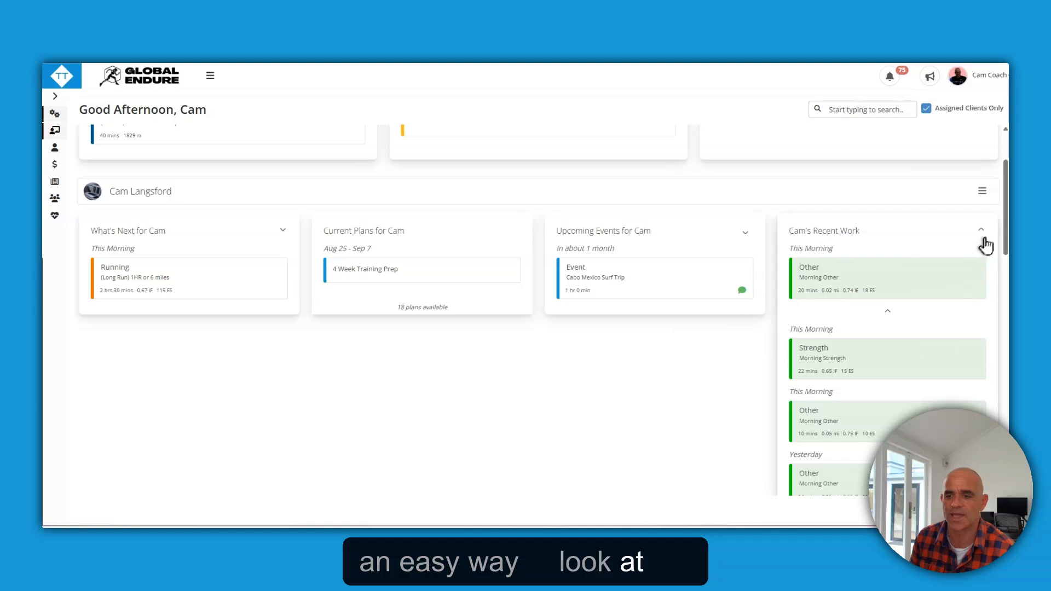
pyautogui.click(981, 230)
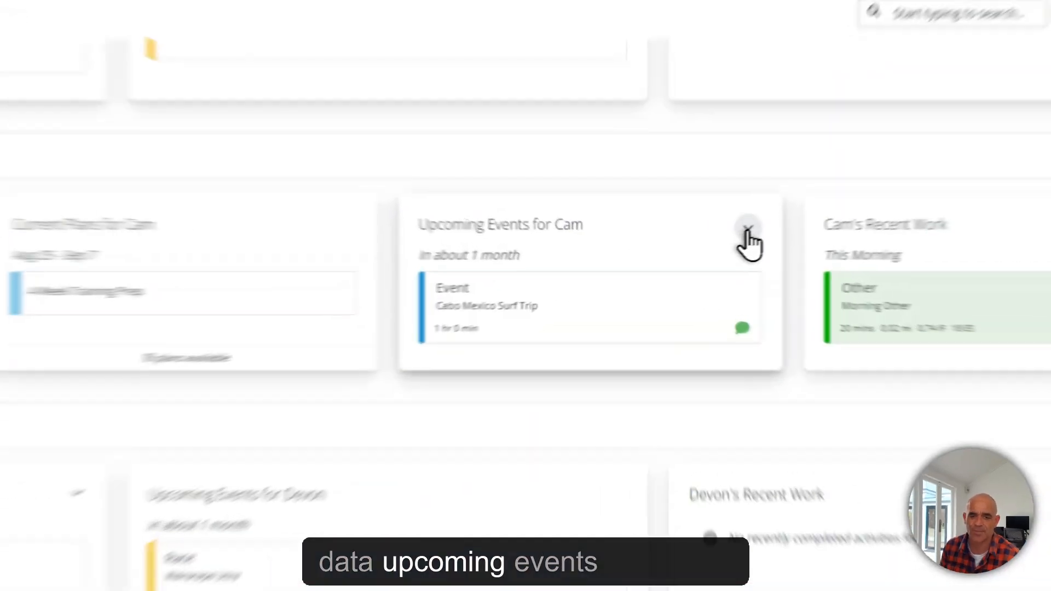
# Expand Upcoming Events and view the Cabo Mexico Surf Trip event details, then close them
pyautogui.click(745, 232)
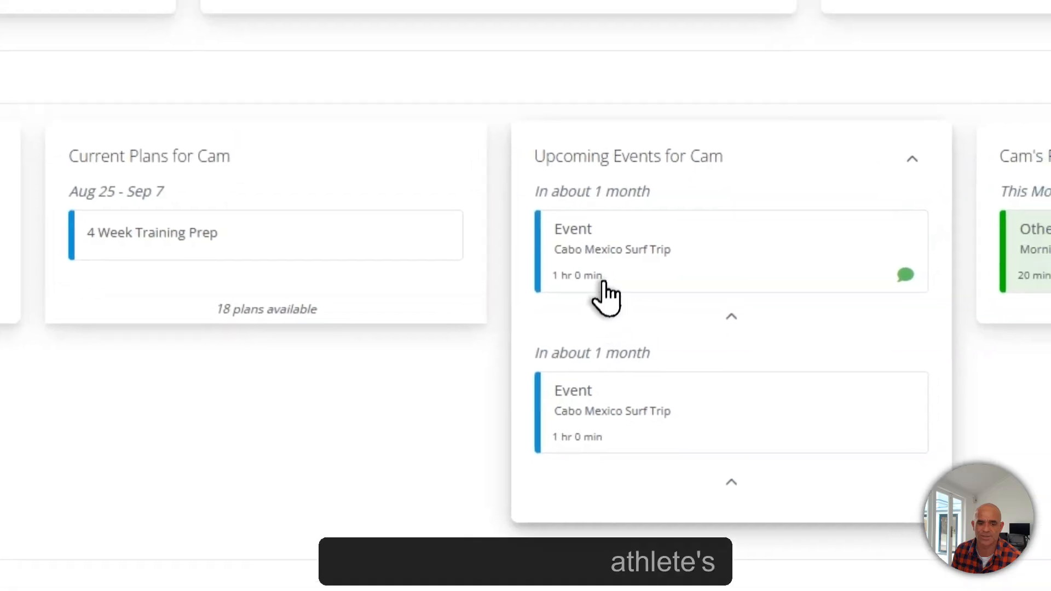
pyautogui.click(622, 312)
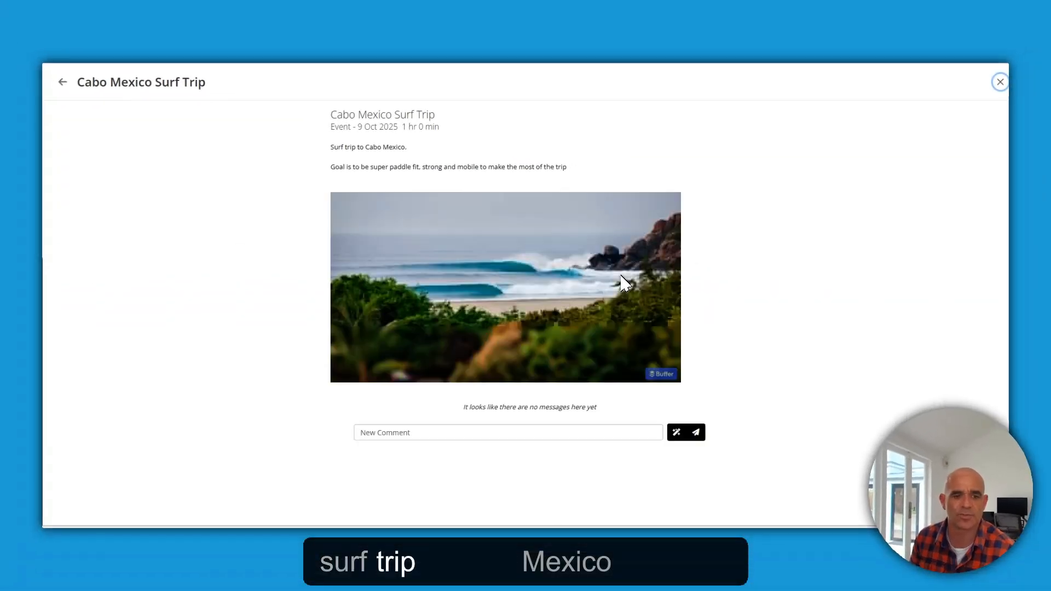
pyautogui.click(999, 82)
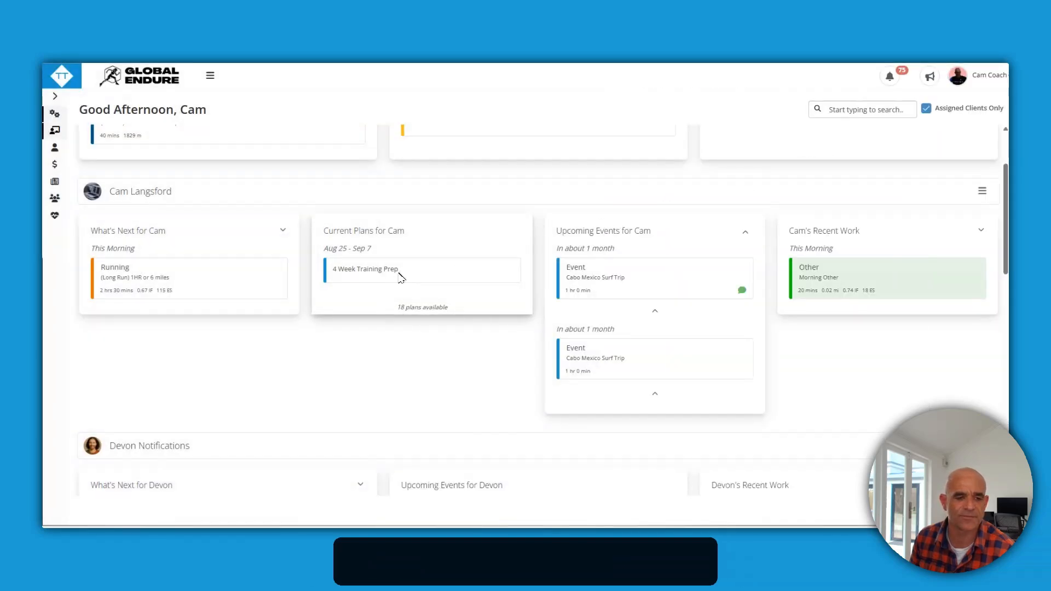
# Collapse the Upcoming Events list back to a single event
pyautogui.click(348, 335)
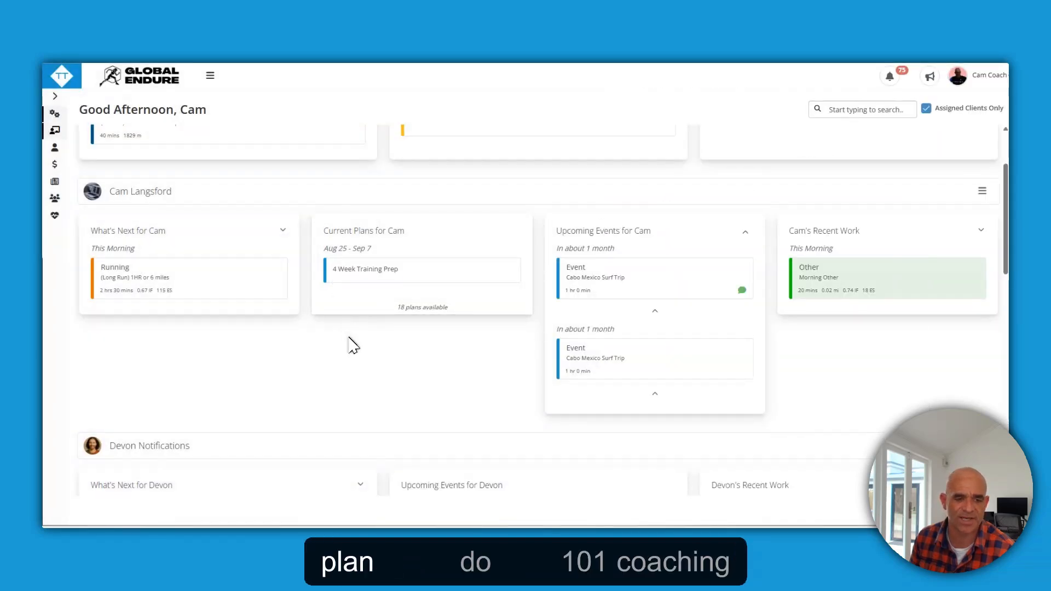
pyautogui.moveTo(424, 276); pyautogui.dragTo(345, 288)
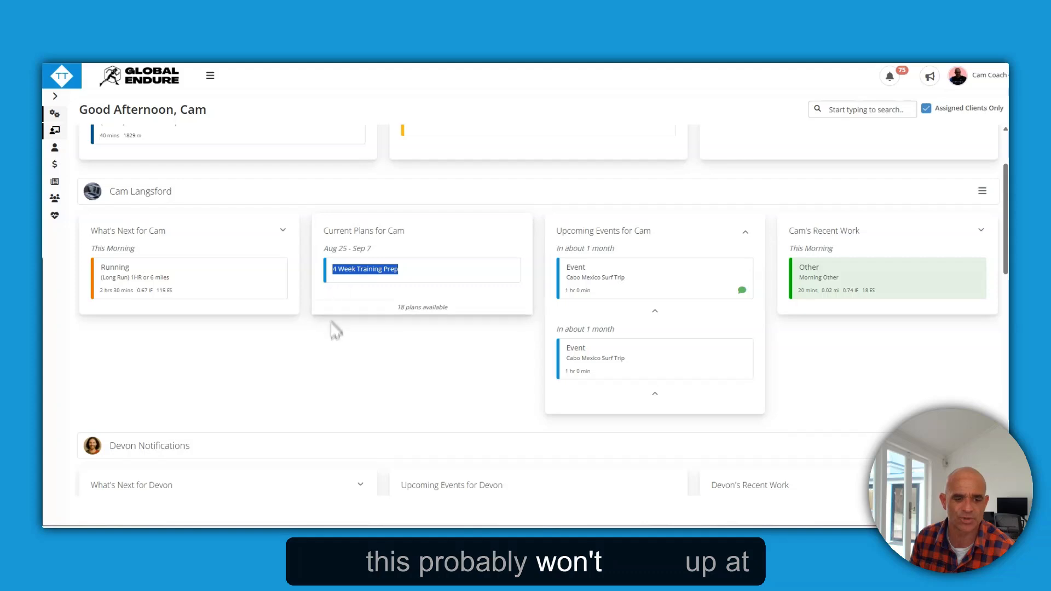
pyautogui.scroll(-4, 336, 334)
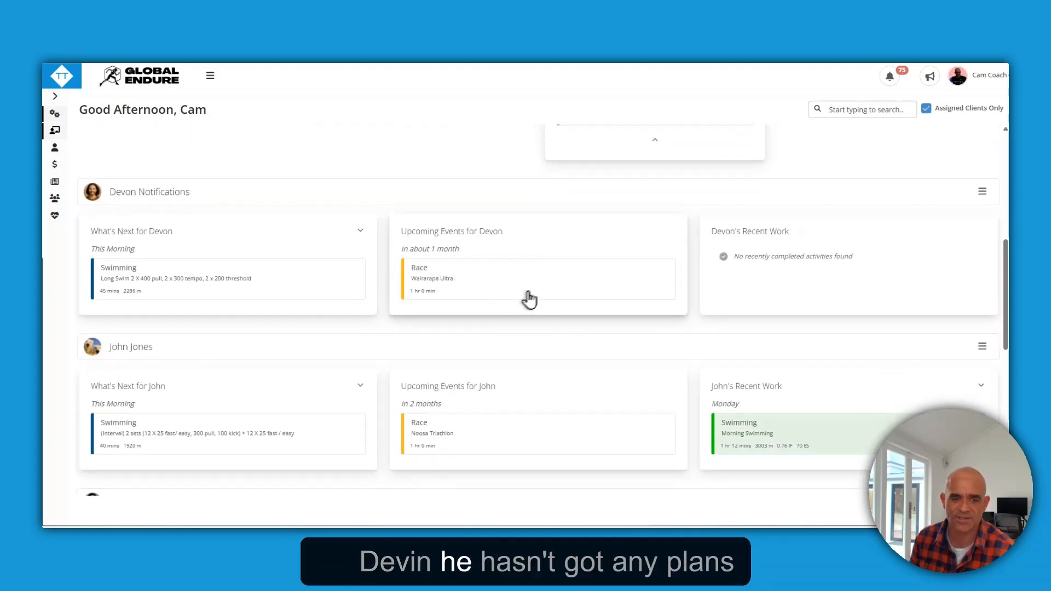
pyautogui.scroll(1, 480, 296)
pyautogui.scroll(5, 480, 296)
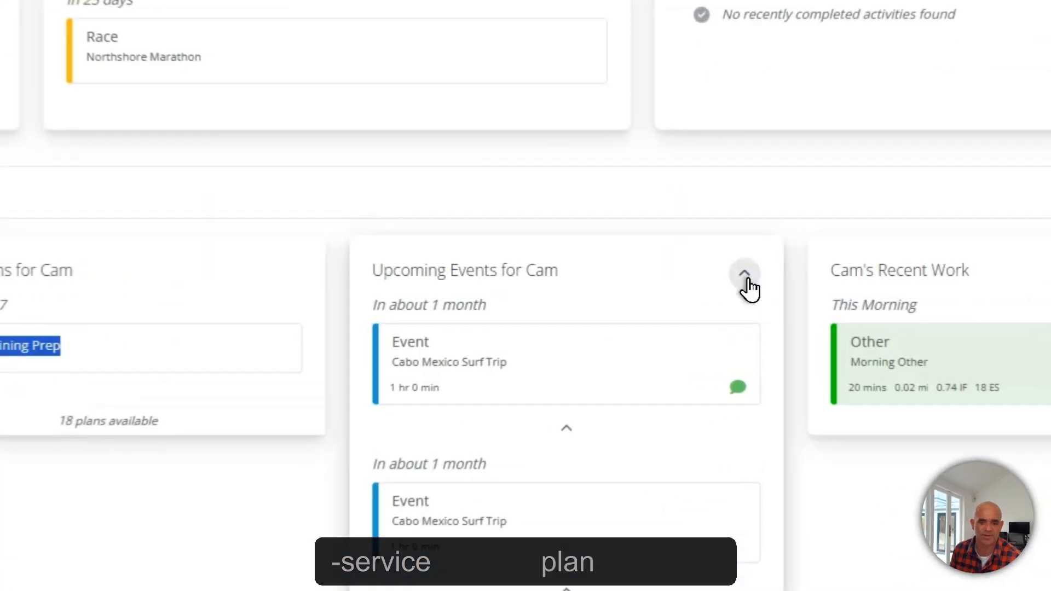
pyautogui.click(745, 282)
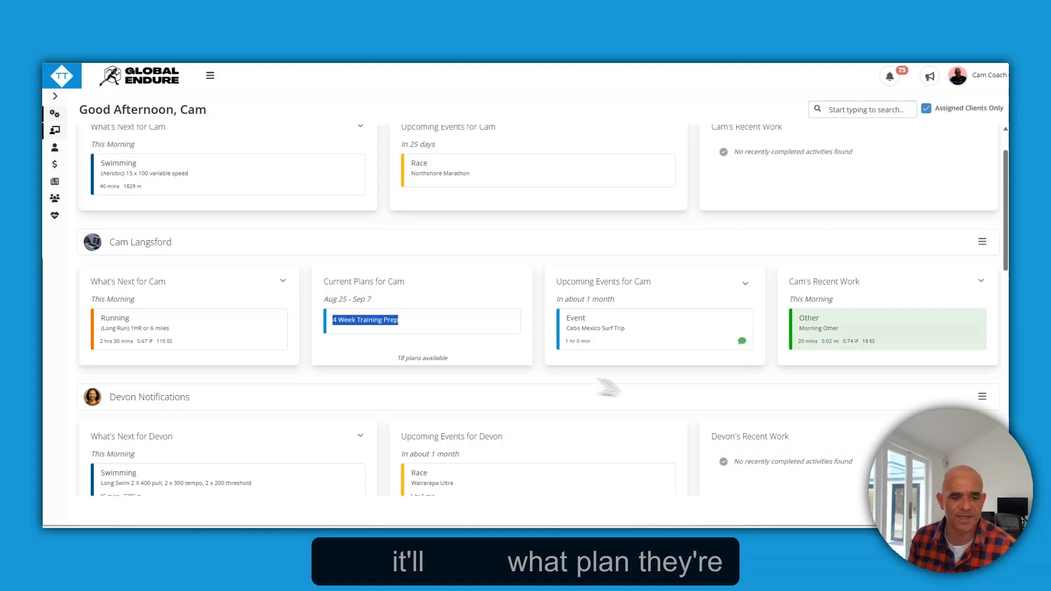
# Highlight the current plan, 4 Week Training Prep, and its Aug 25 – Sep 7 dates
pyautogui.click(350, 318)
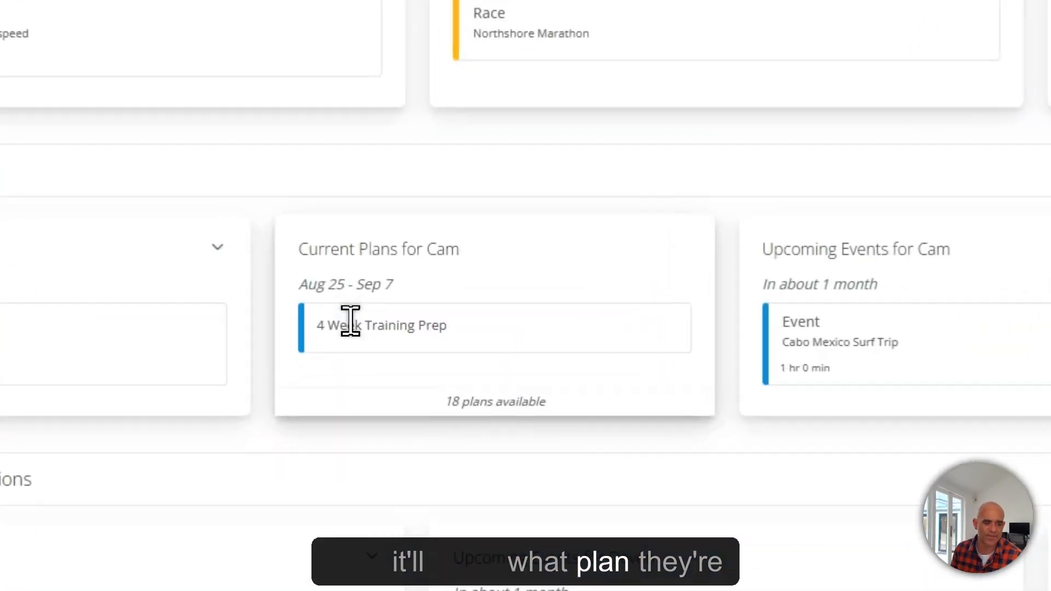
pyautogui.tripleClick(350, 321)
pyautogui.click(362, 354)
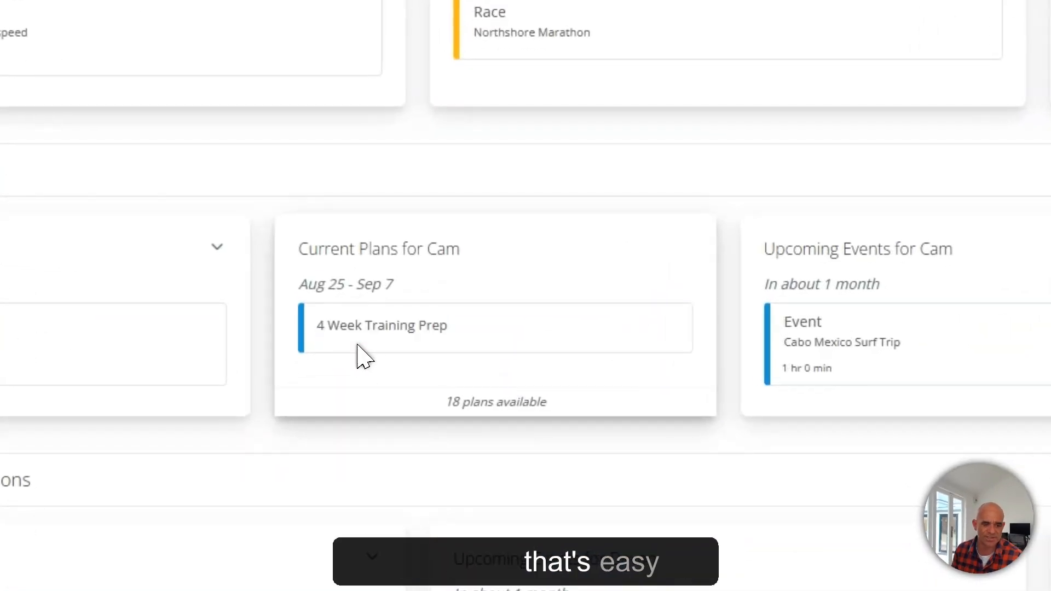
pyautogui.moveTo(422, 345); pyautogui.dragTo(300, 359)
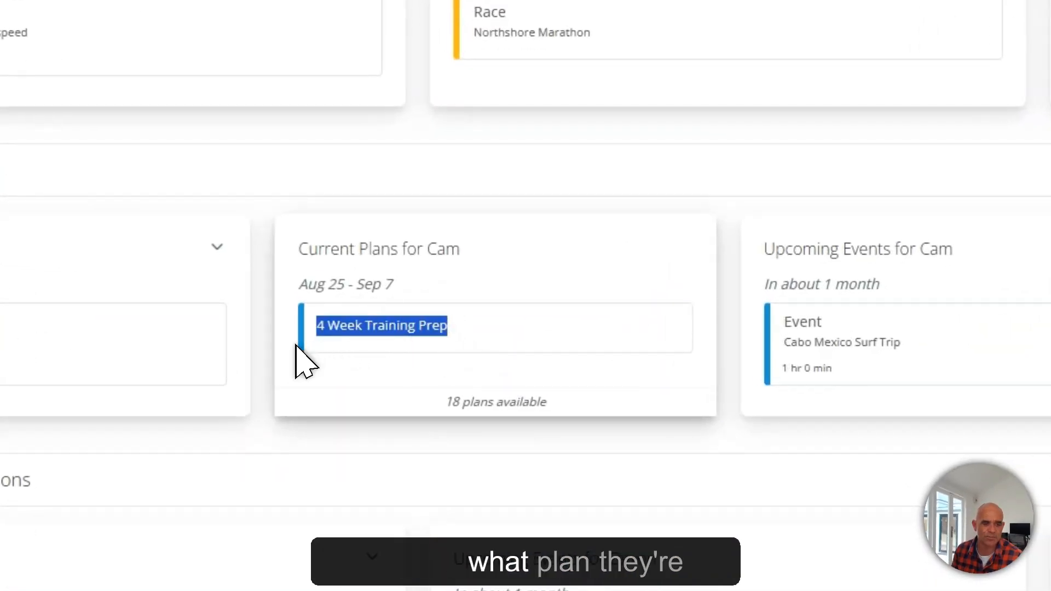
pyautogui.moveTo(391, 285); pyautogui.dragTo(297, 296)
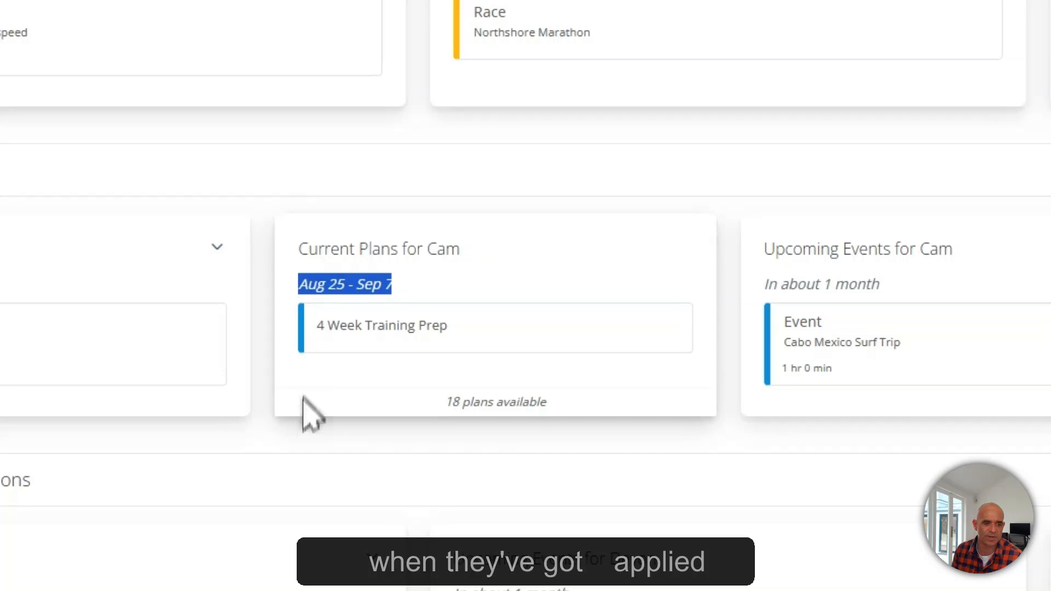
pyautogui.click(270, 355)
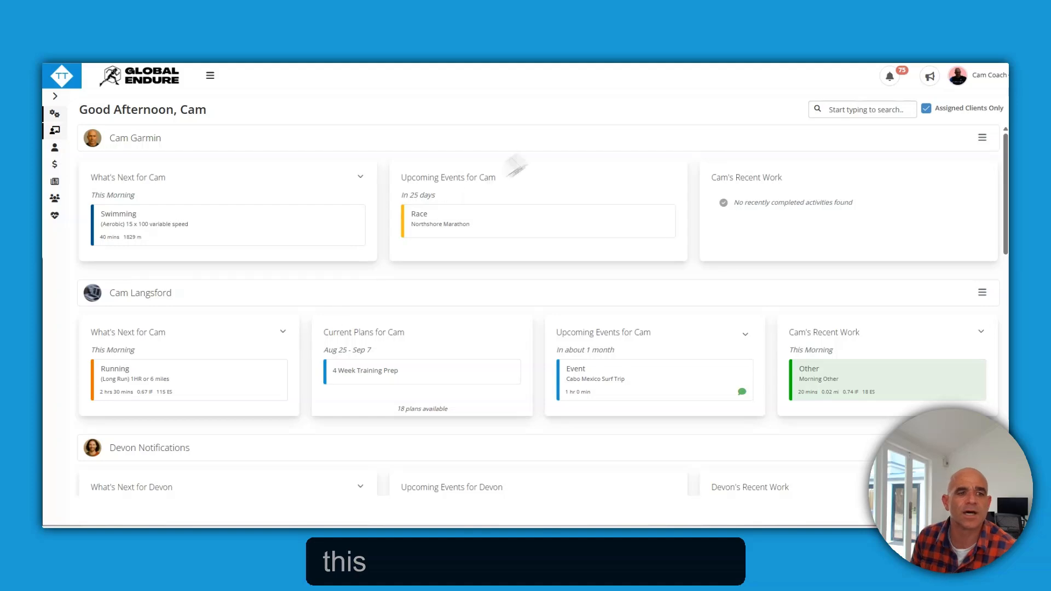
pyautogui.click(459, 9)
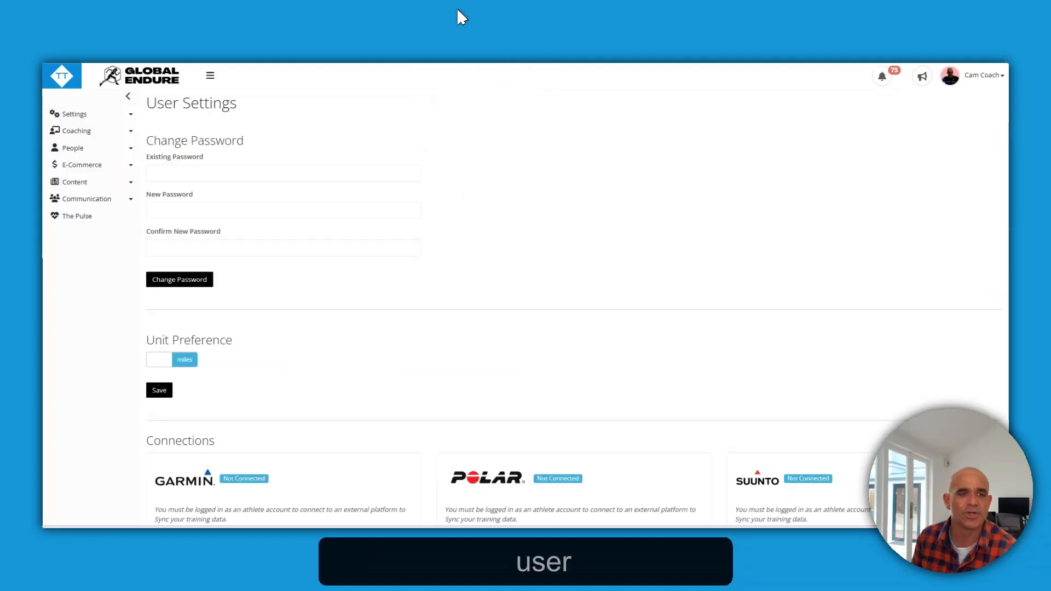
pyautogui.click(982, 75)
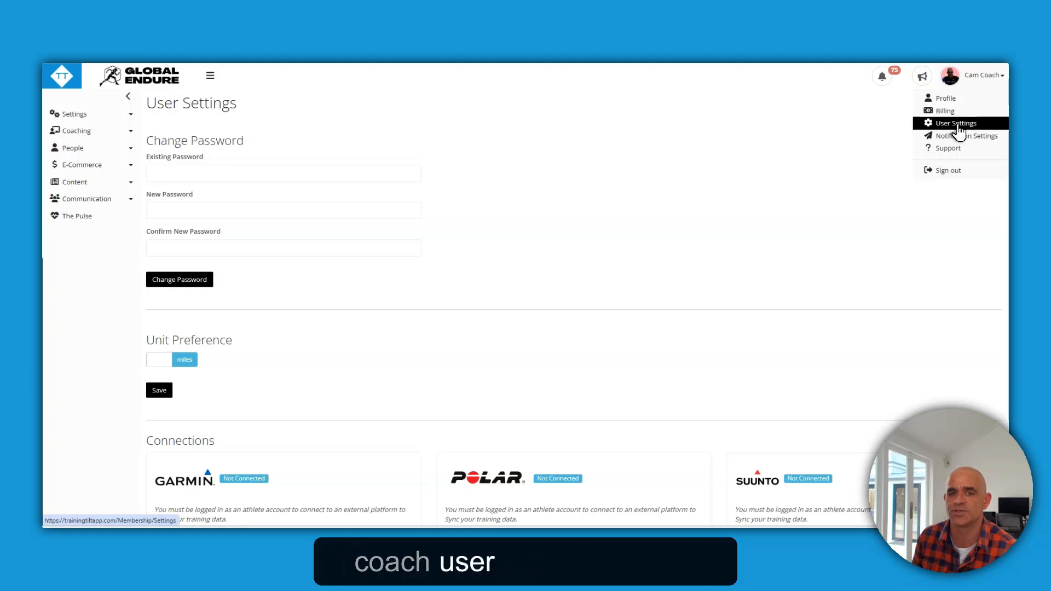
pyautogui.scroll(-6, 320, 237)
pyautogui.scroll(-2, 327, 246)
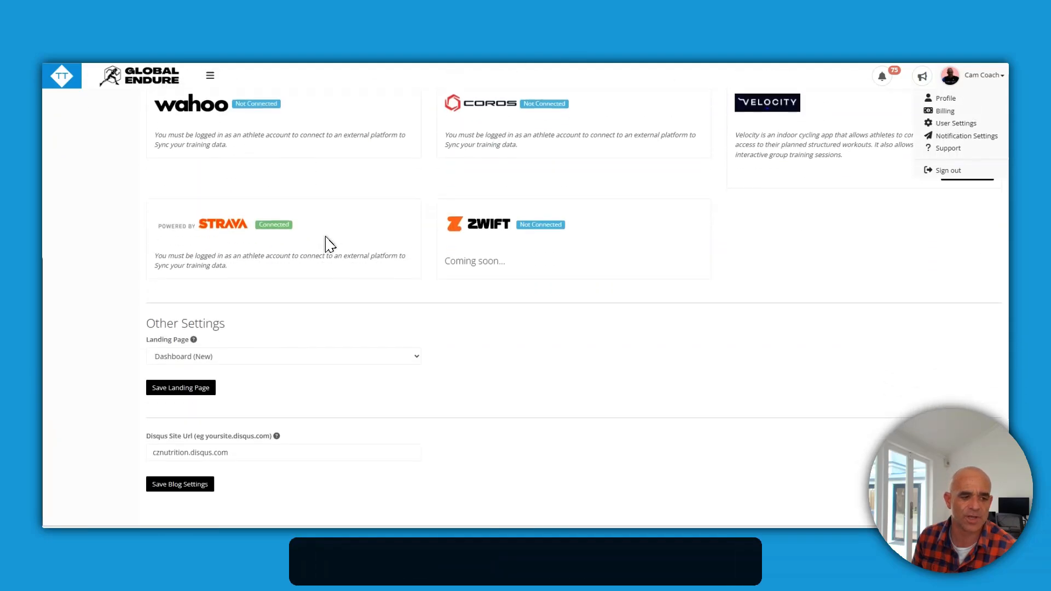
pyautogui.scroll(1, 230, 422)
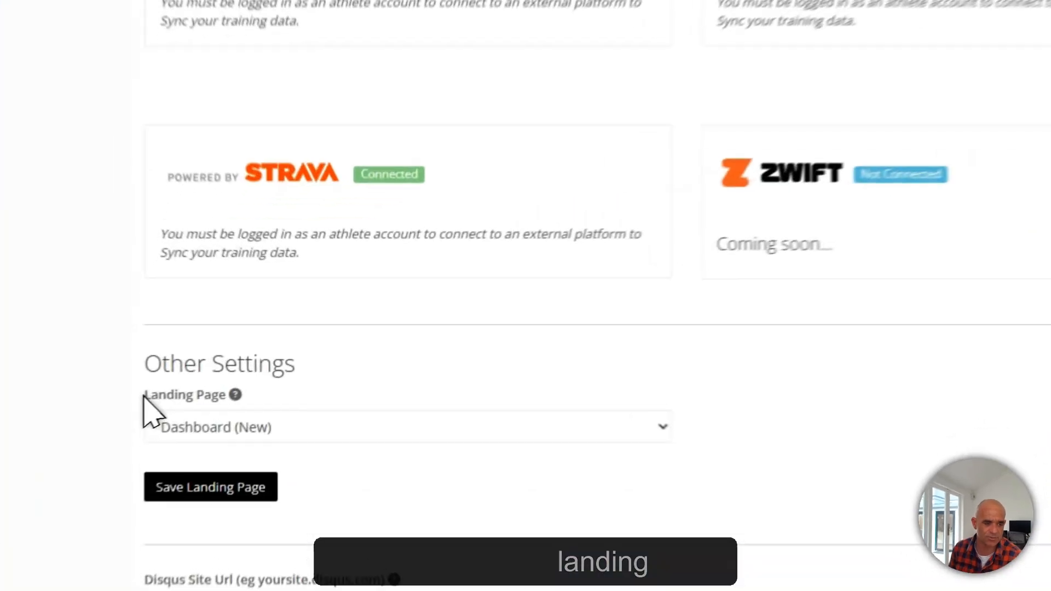
pyautogui.moveTo(147, 389); pyautogui.dragTo(191, 388)
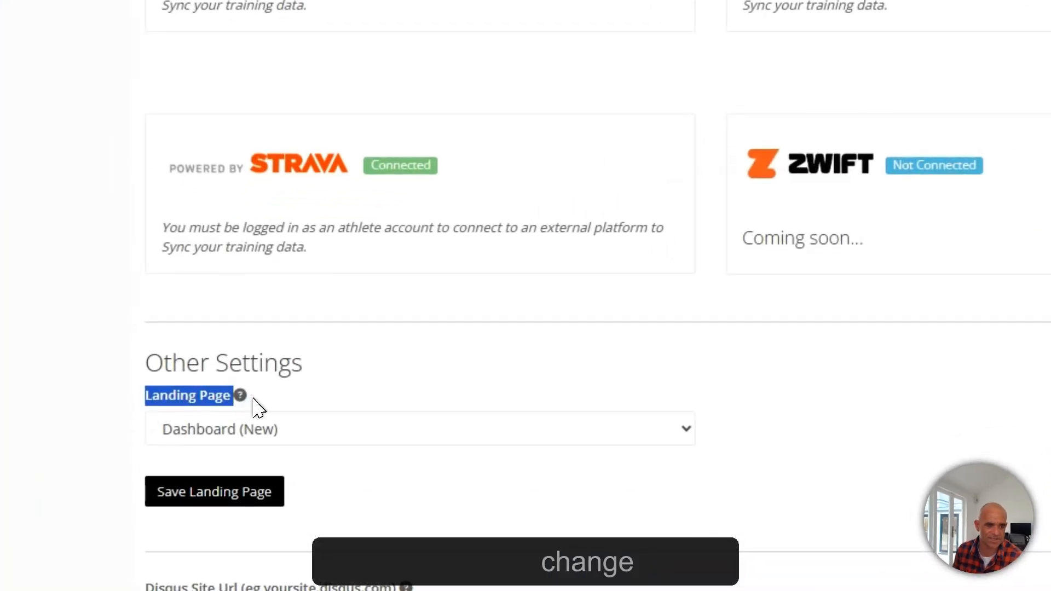
pyautogui.click(277, 437)
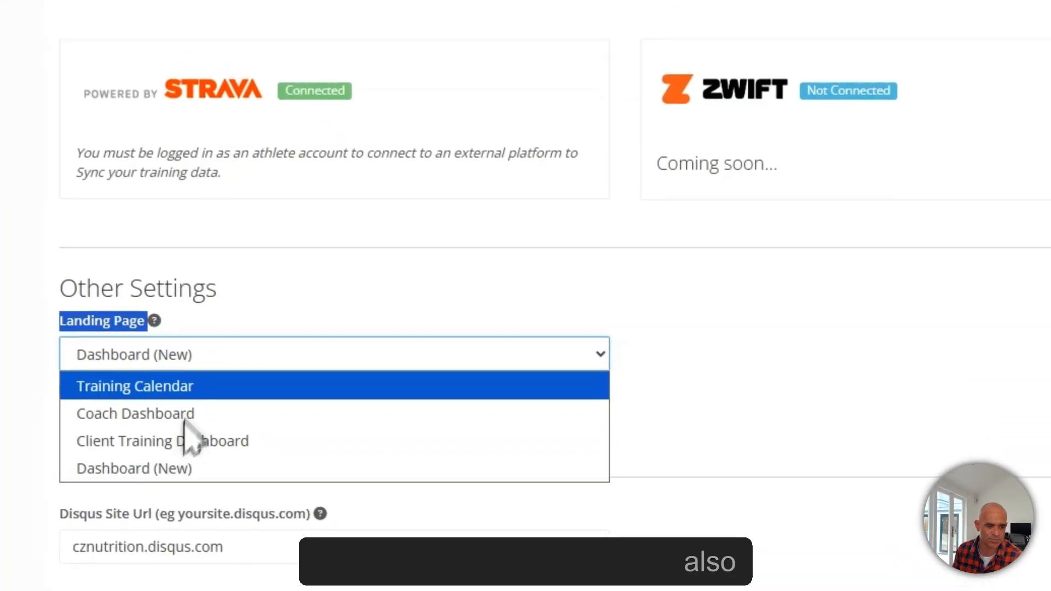
pyautogui.click(222, 360)
pyautogui.click(255, 323)
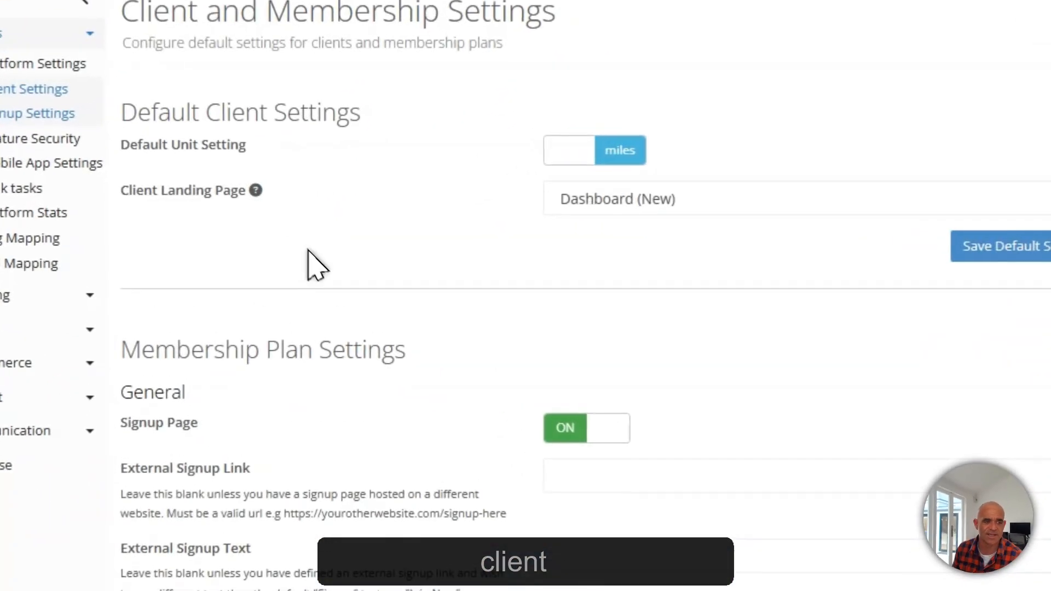
# Keep Dashboard (New) as the Client Landing Page, then switch to the client's Today dashboard
pyautogui.moveTo(121, 191); pyautogui.dragTo(248, 201)
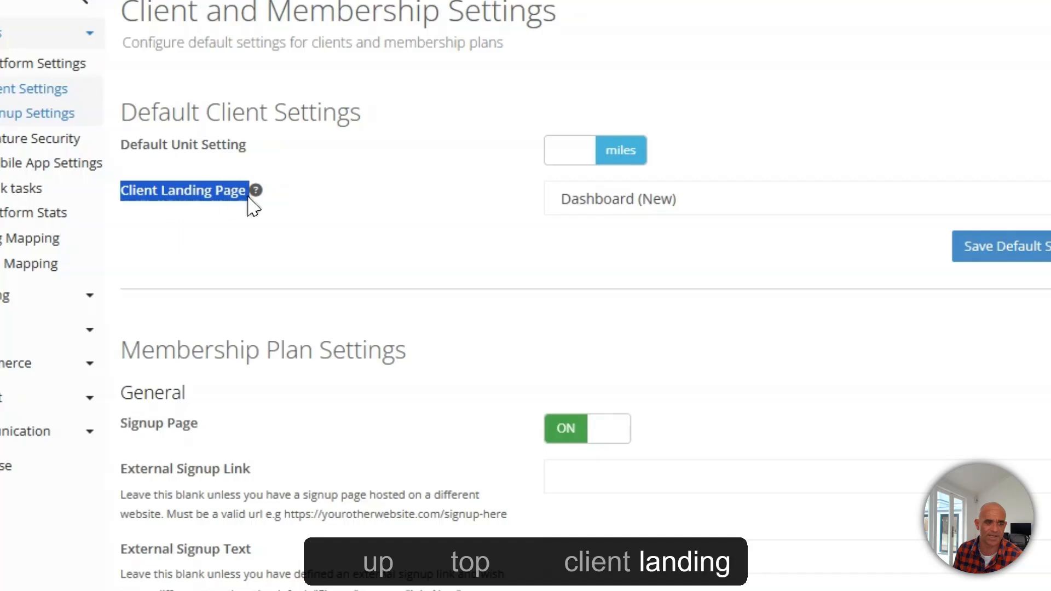
pyautogui.click(395, 225)
pyautogui.click(399, 174)
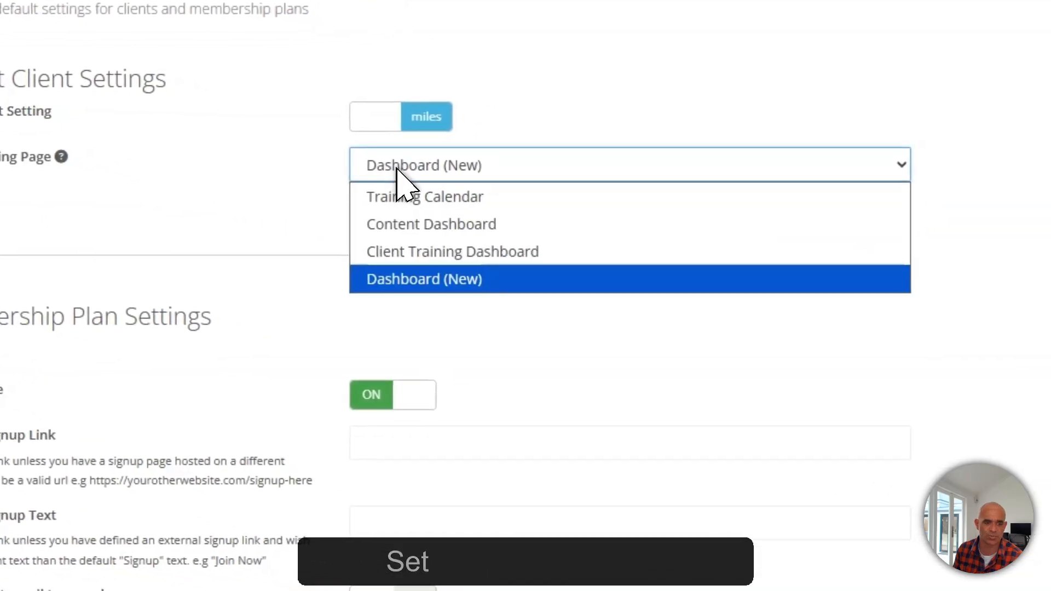
pyautogui.click(414, 174)
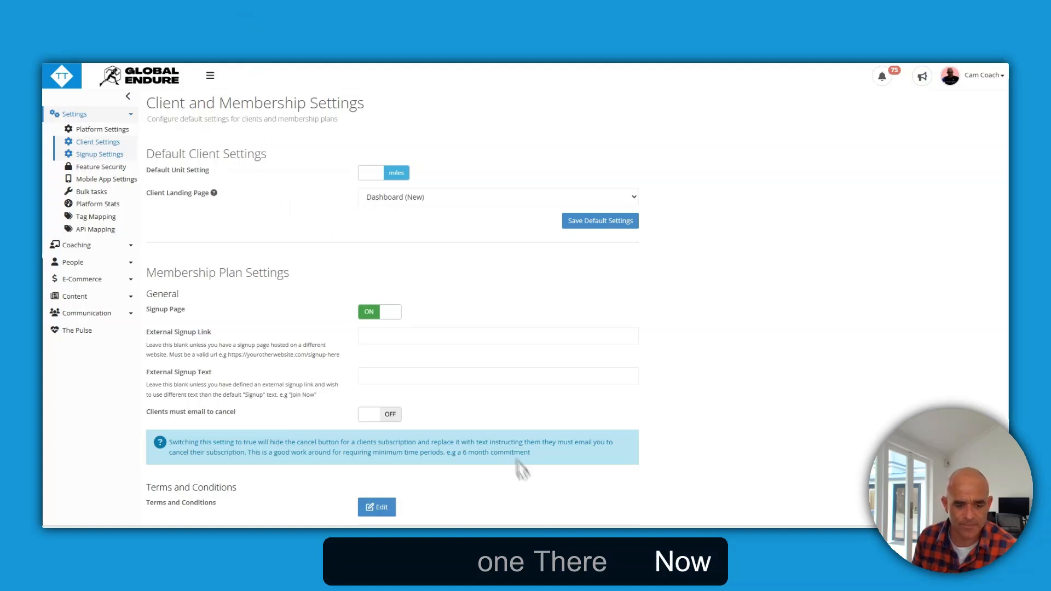
pyautogui.moveTo(553, 543)
pyautogui.click(559, 503)
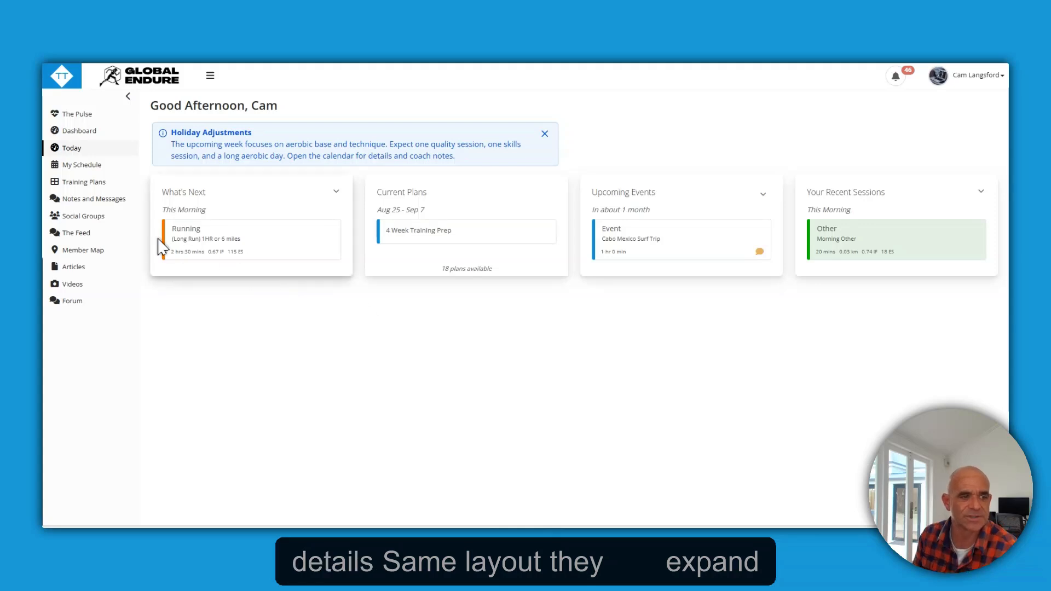
# Expand and collapse What's Next, then highlight the Holiday Adjustments announcement
pyautogui.click(336, 192)
pyautogui.click(336, 193)
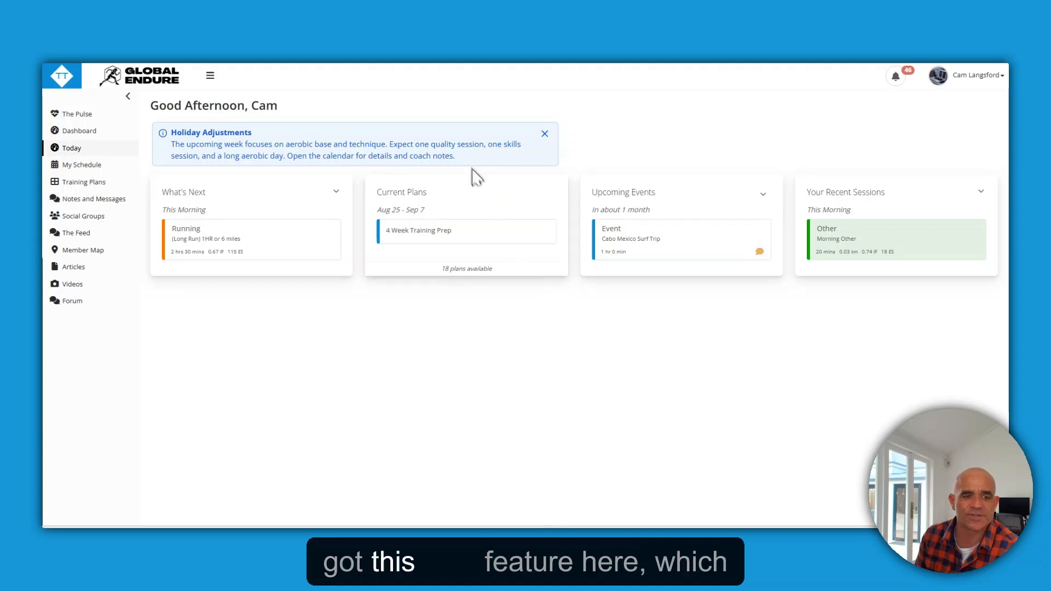
pyautogui.moveTo(456, 156); pyautogui.dragTo(164, 135)
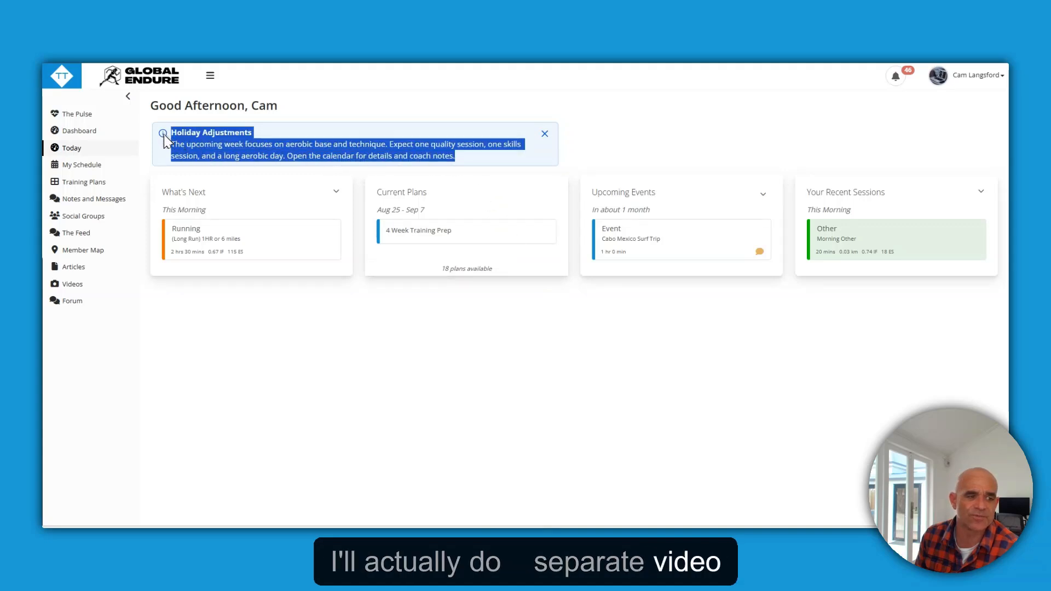
pyautogui.click(200, 147)
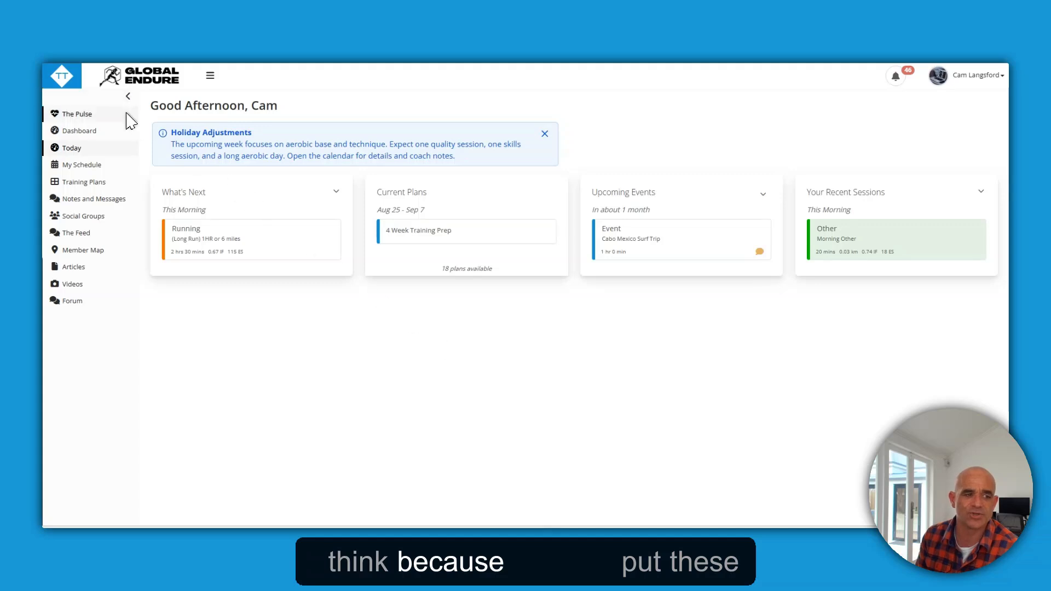
pyautogui.moveTo(170, 133); pyautogui.dragTo(461, 158)
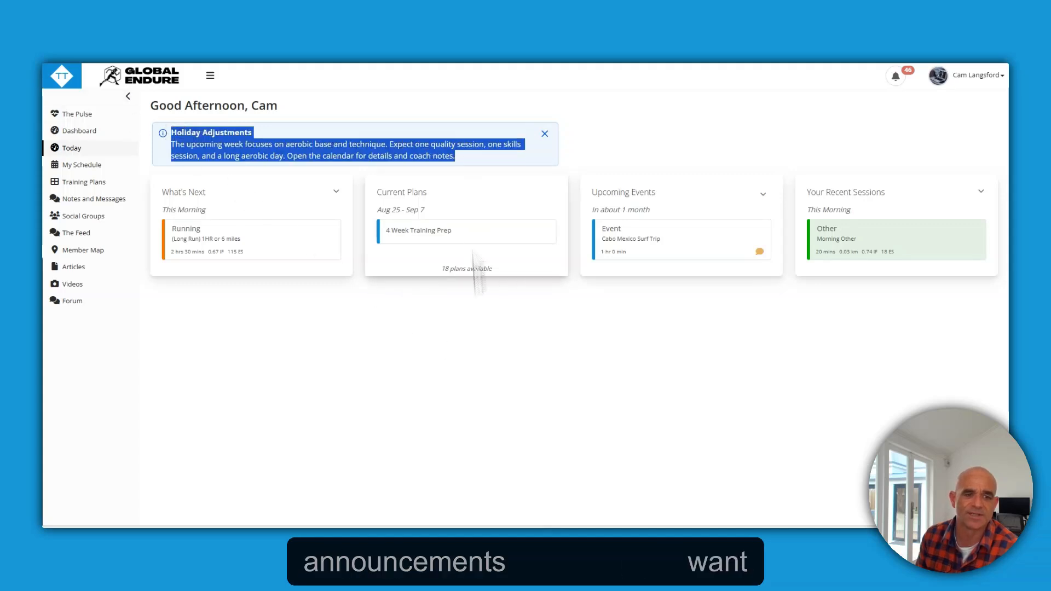
pyautogui.click(493, 438)
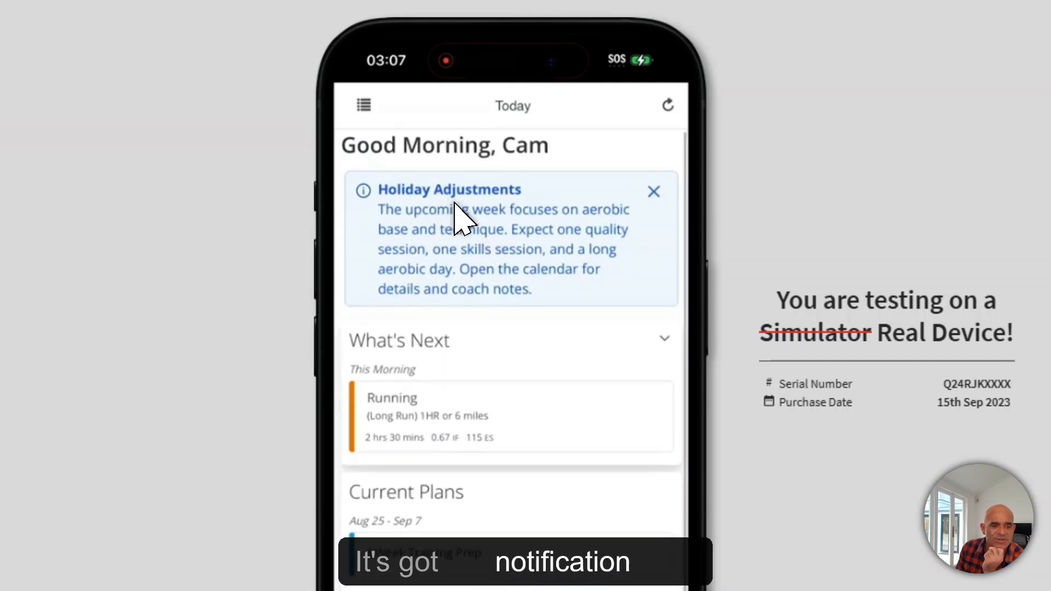
# On the phone, expand What's Next and view the Saturday (Long Ride) 2HR workout details
pyautogui.click(665, 340)
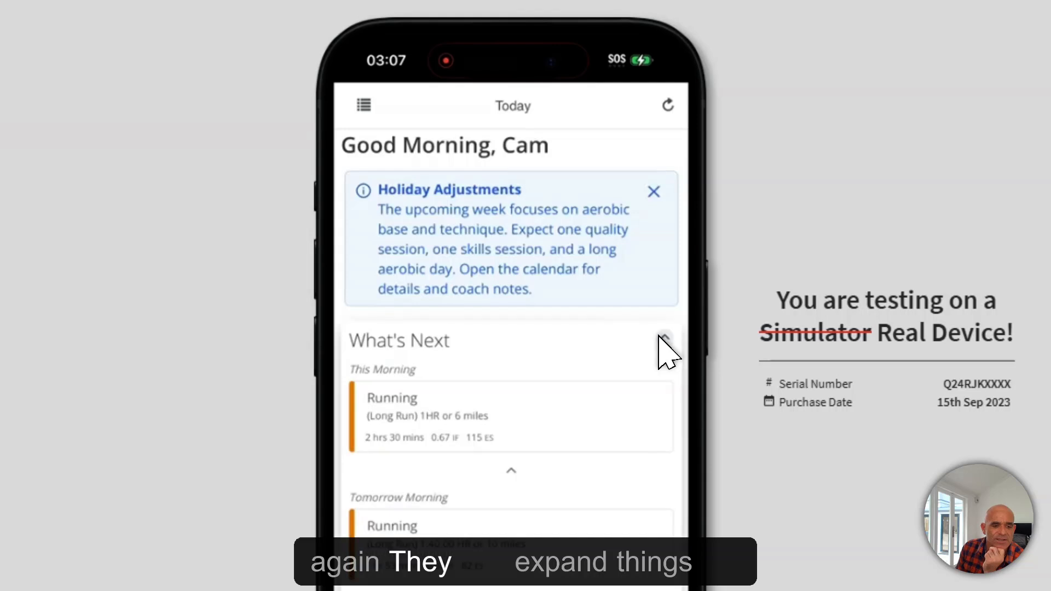
pyautogui.scroll(-5, 660, 353)
pyautogui.scroll(-2, 657, 465)
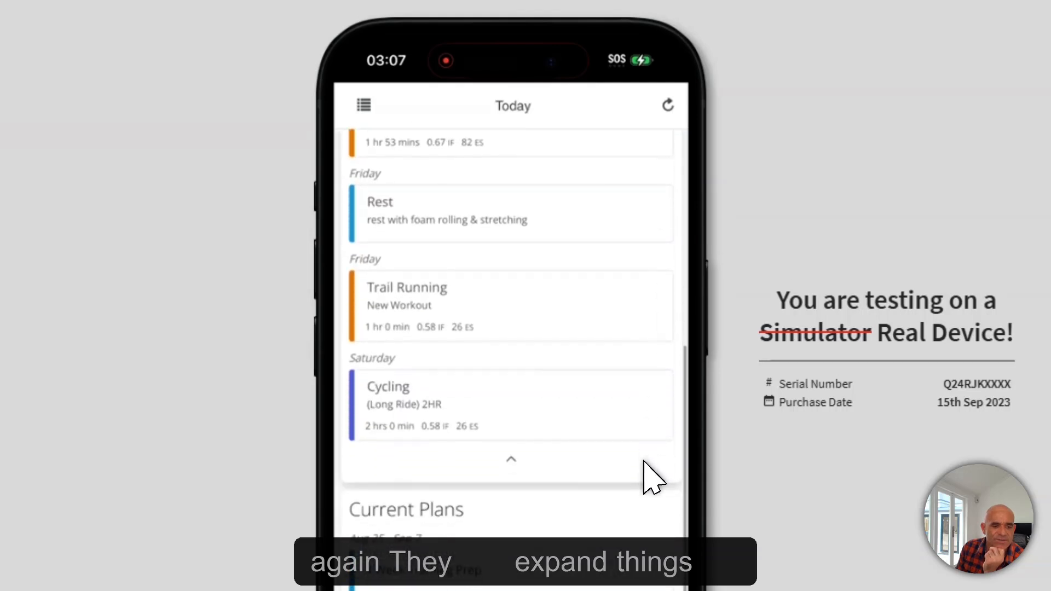
pyautogui.click(432, 403)
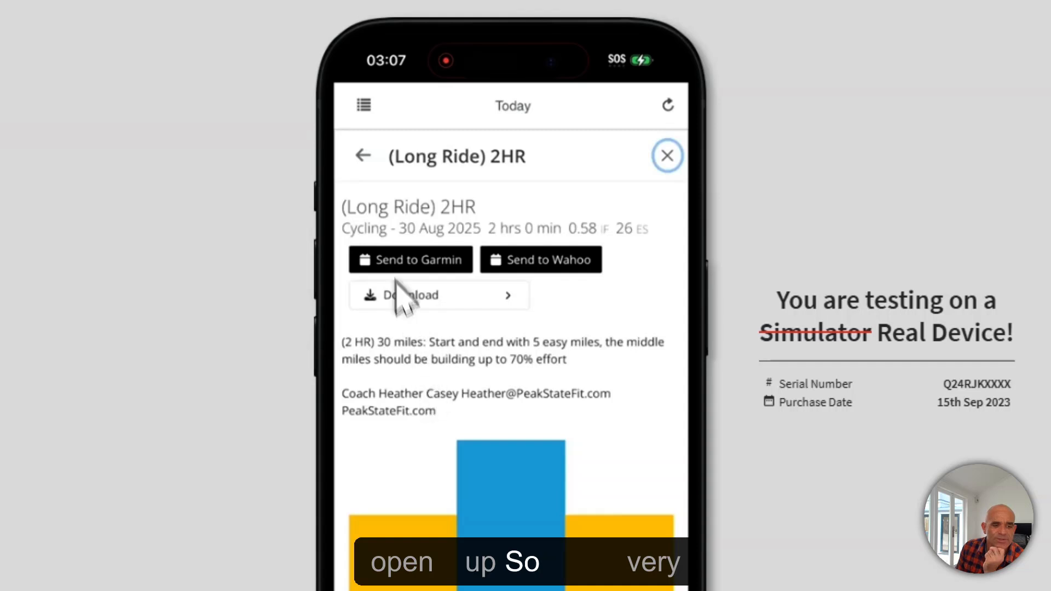
pyautogui.click(362, 156)
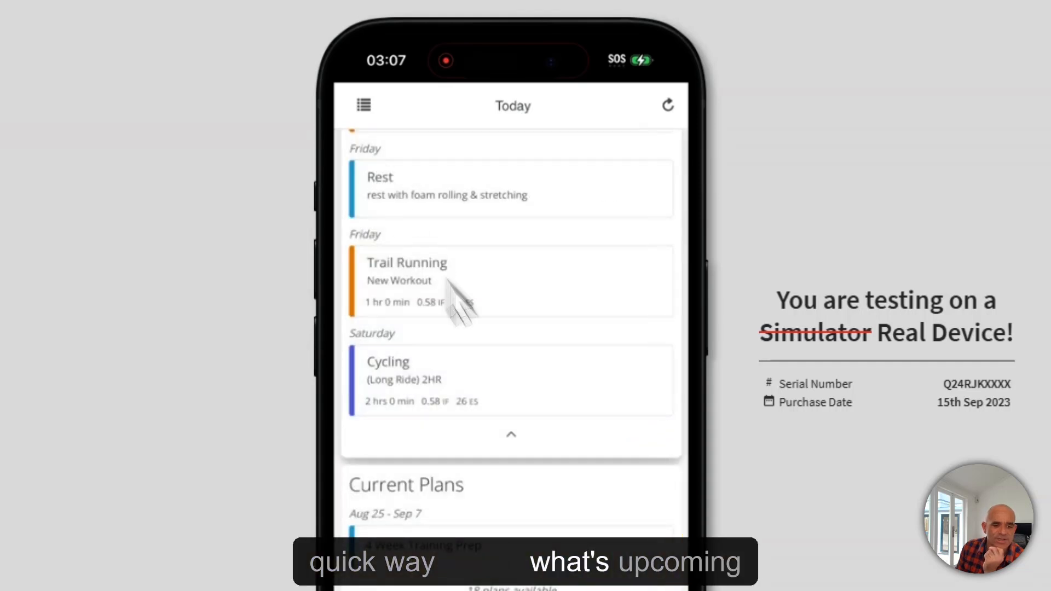
# Return to the top of the Today screen and open the app's navigation menu
pyautogui.scroll(-3, 536, 482)
pyautogui.scroll(4, 534, 506)
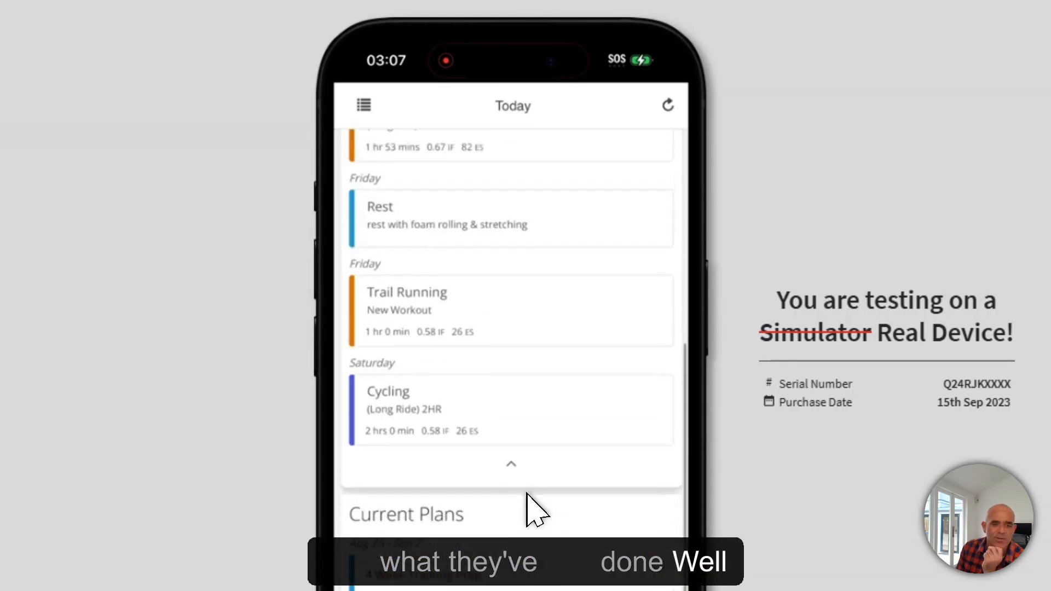
pyautogui.scroll(6, 535, 509)
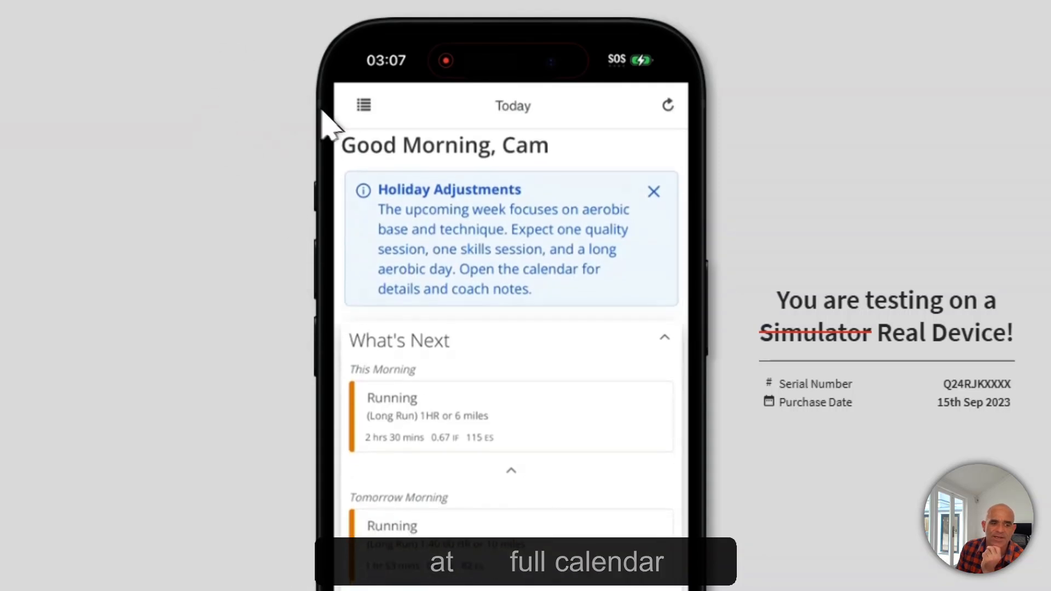
pyautogui.click(364, 105)
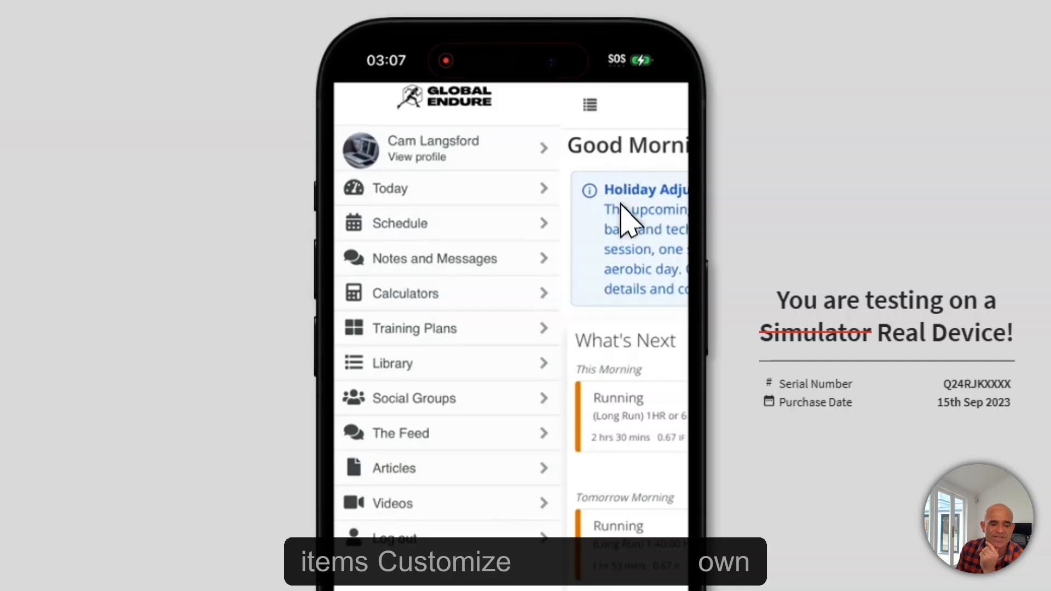
# Close the mobile navigation drawer by tapping beside it
pyautogui.click(628, 246)
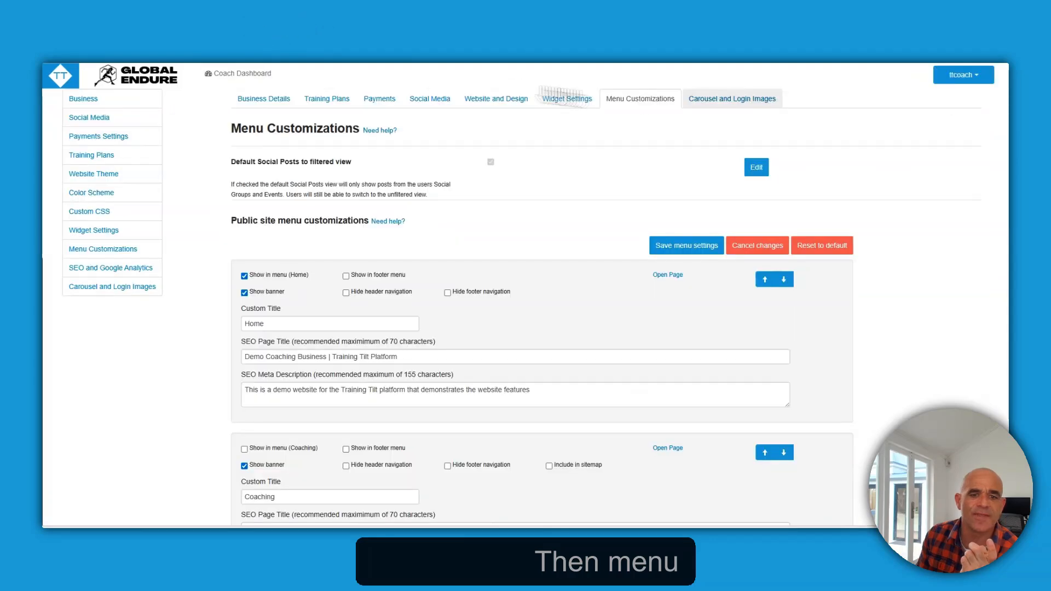
# Check that the Dashboard (New) menu entry is titled Today and save the menu settings
pyautogui.scroll(-10, 644, 305)
pyautogui.scroll(-15, 645, 353)
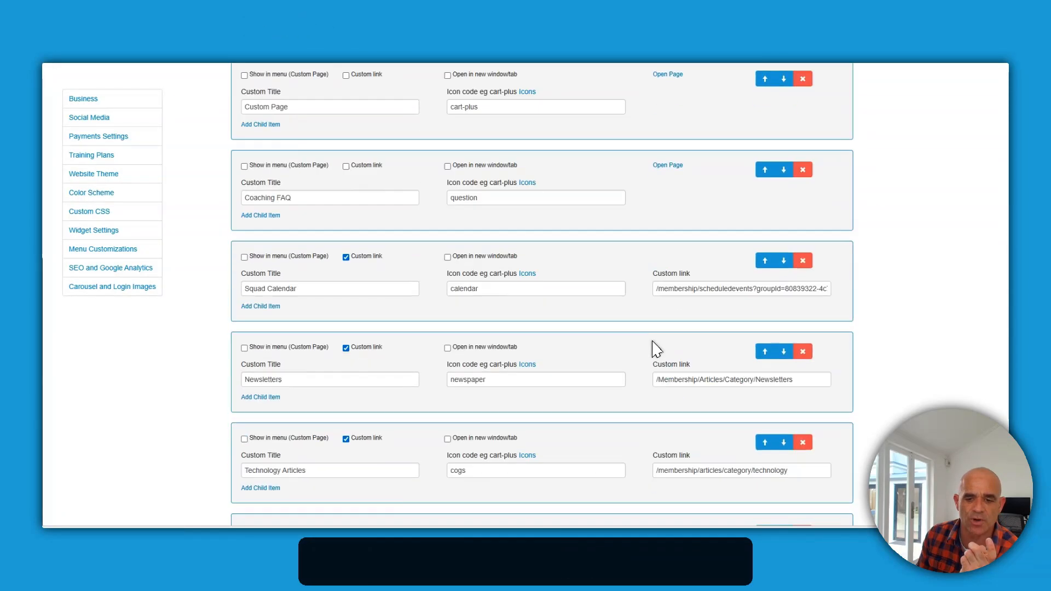
pyautogui.scroll(-10, 658, 349)
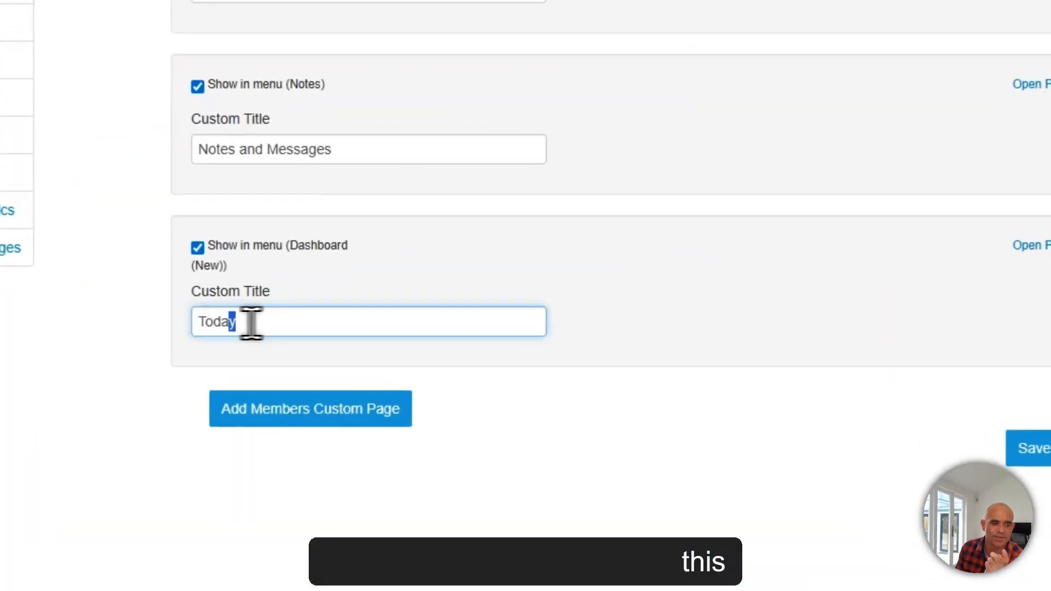
pyautogui.moveTo(270, 323); pyautogui.dragTo(242, 330)
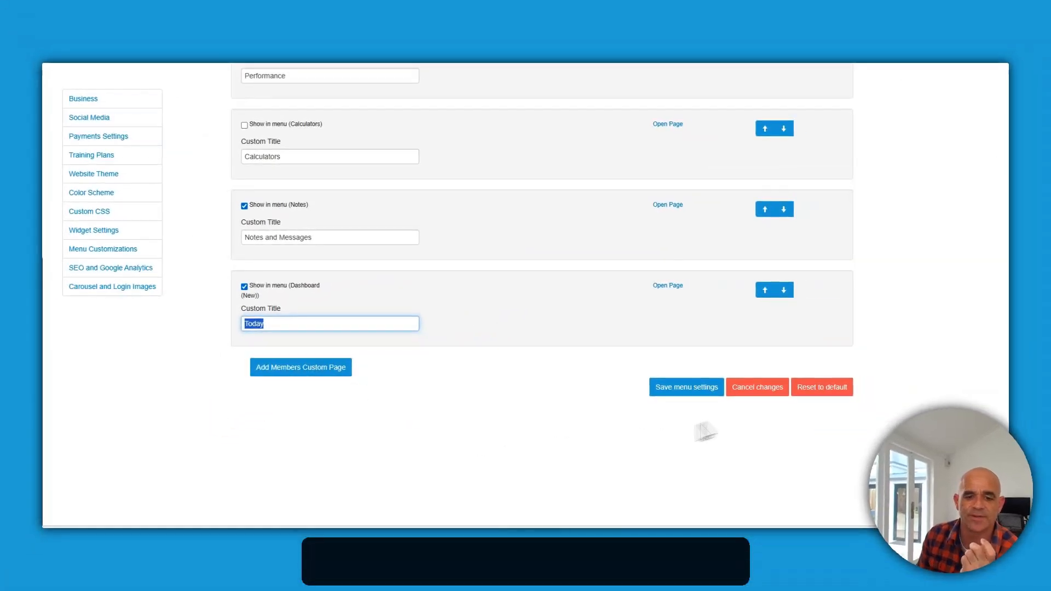
pyautogui.click(705, 388)
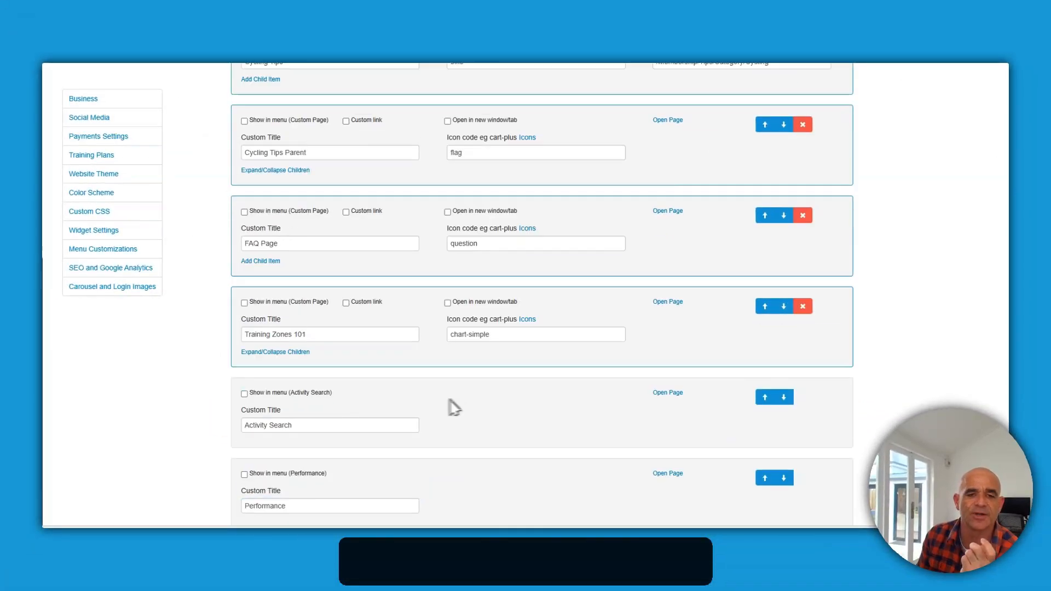
pyautogui.scroll(15, 449, 388)
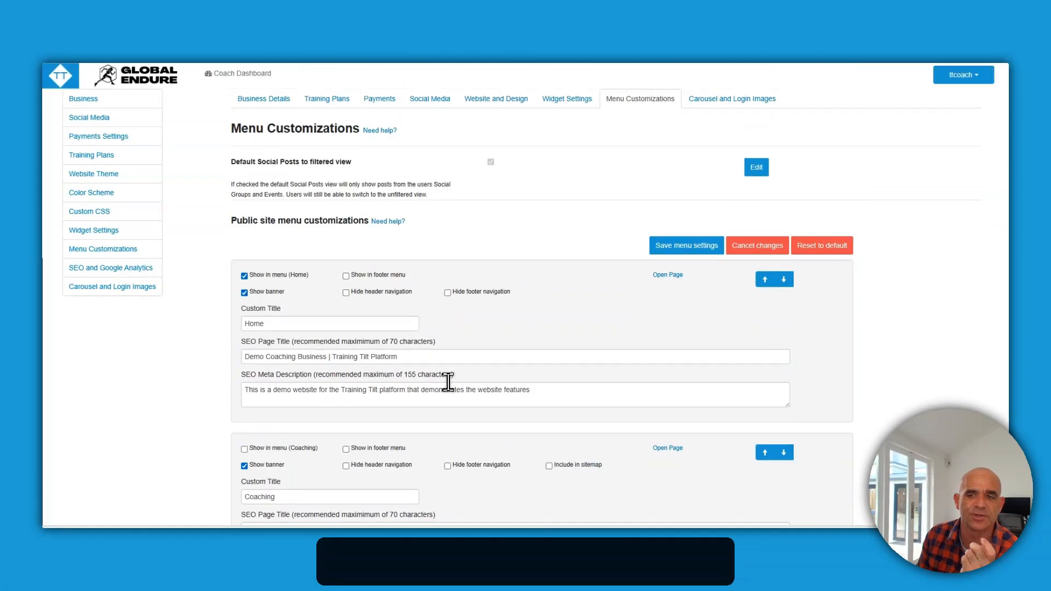